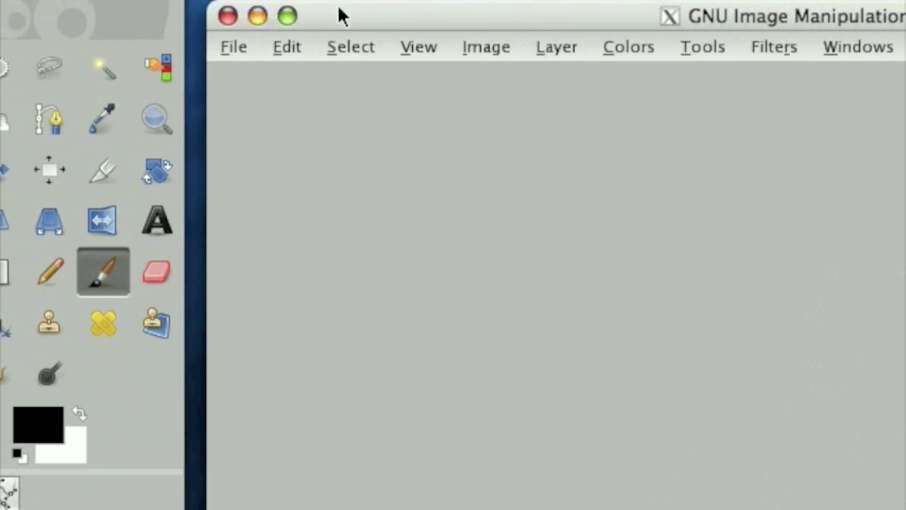
# - Create a new image 640 pixels wide and 400 pixels high
pyautogui.click(225, 44)
pyautogui.click(424, 50)
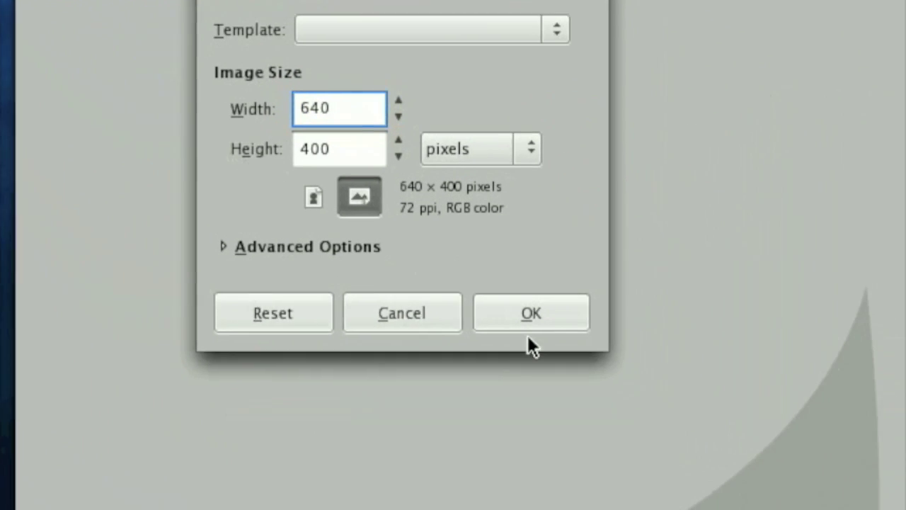
pyautogui.click(687, 429)
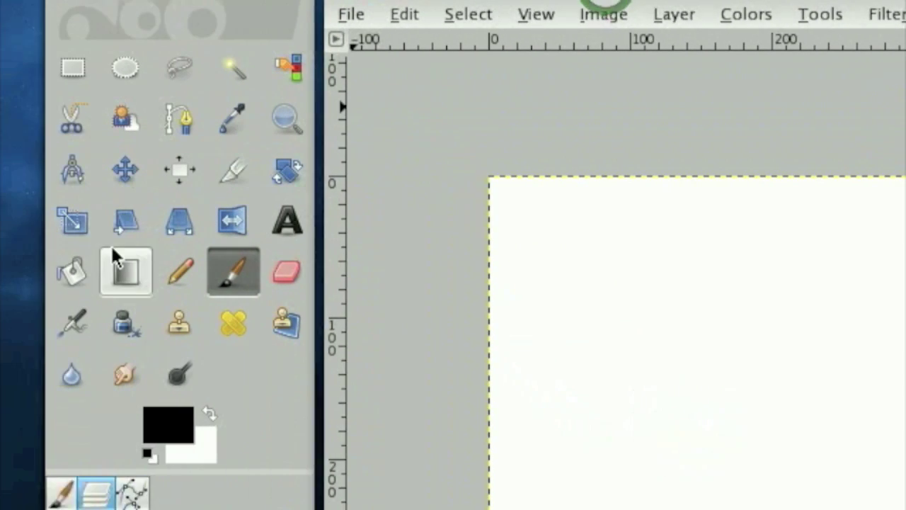
# - Fill the background with black and add a new transparent layer above it
pyautogui.click(130, 275)
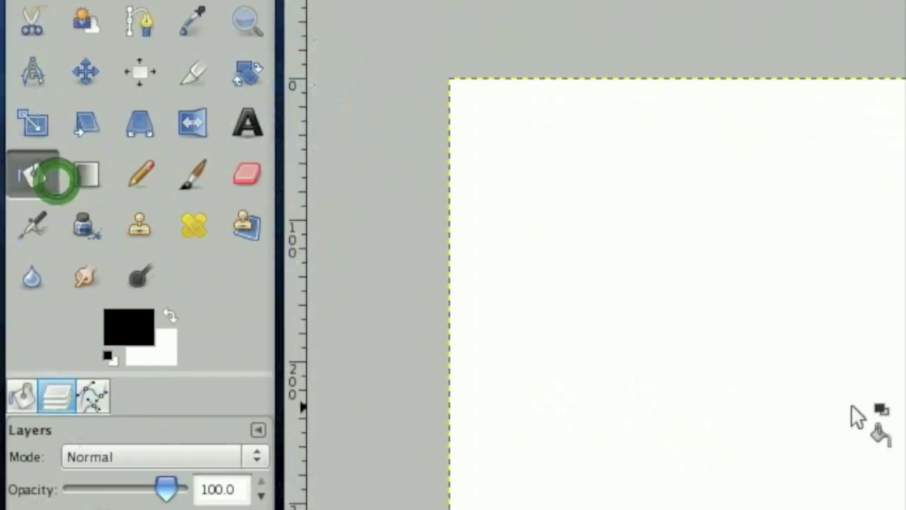
pyautogui.click(851, 406)
pyautogui.click(260, 372)
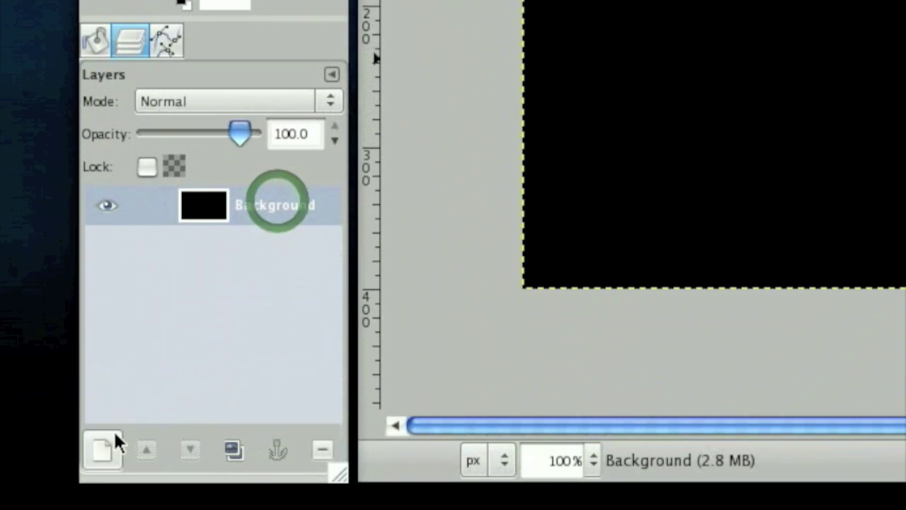
pyautogui.click(390, 112)
pyautogui.click(248, 201)
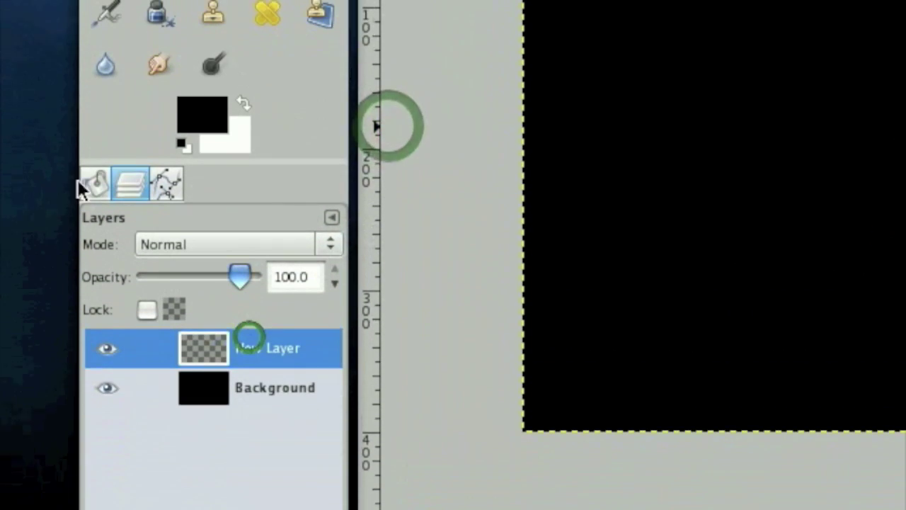
# - Set the Text tool to the Sans font at 34 px with the gray color 6b6b6b
pyautogui.click(97, 40)
pyautogui.click(324, 0)
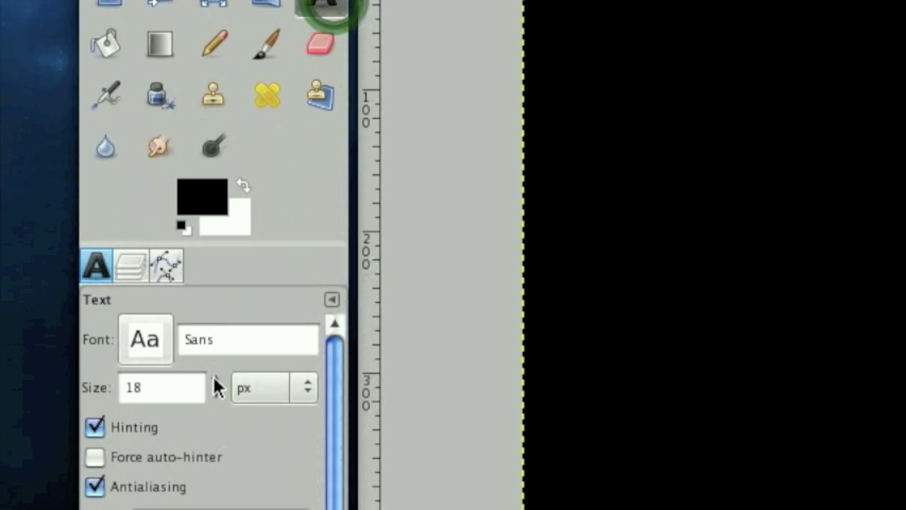
pyautogui.click(213, 380)
pyautogui.write('34')
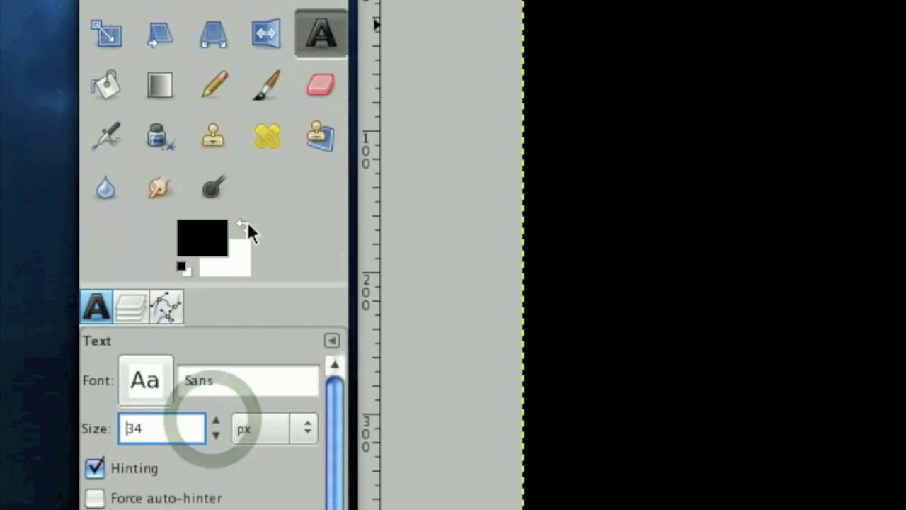
pyautogui.click(300, 506)
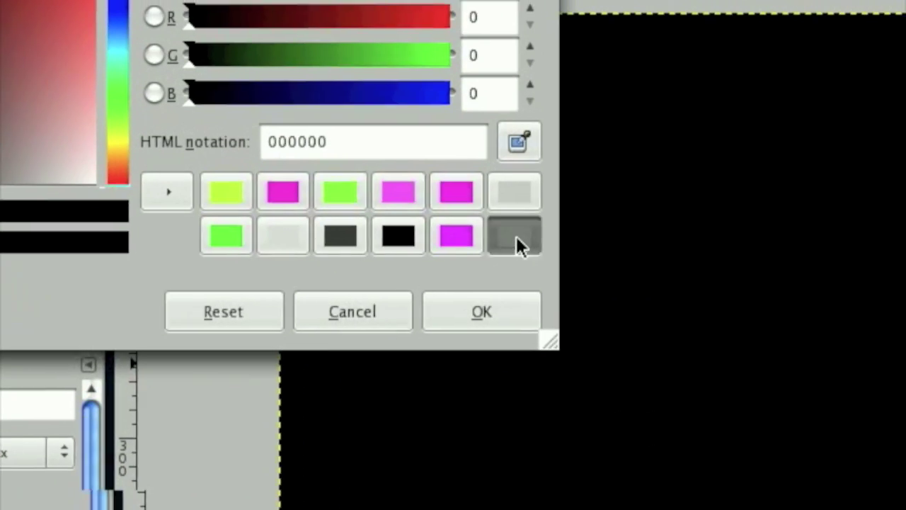
pyautogui.click(639, 210)
pyautogui.click(113, 134)
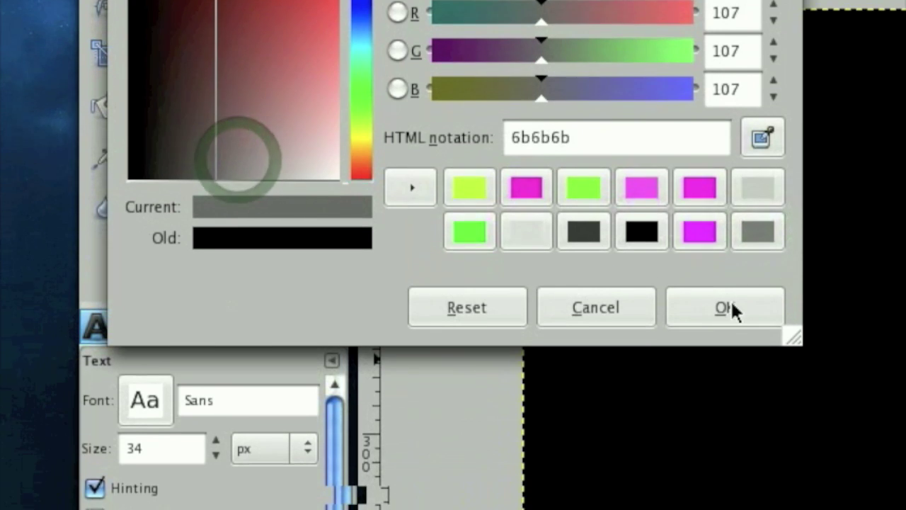
pyautogui.click(733, 334)
# - Place a text box in the upper part of the canvas reading "GimpKnowHow" and reduce its font size
pyautogui.moveTo(640, 140); pyautogui.dragTo(905, 227)
pyautogui.moveTo(600, 255); pyautogui.dragTo(600, 255)
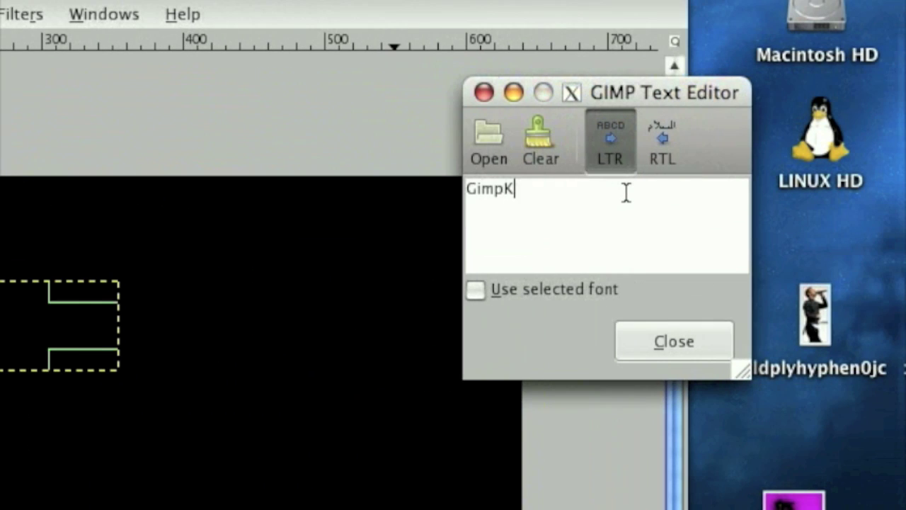
pyautogui.click(665, 341)
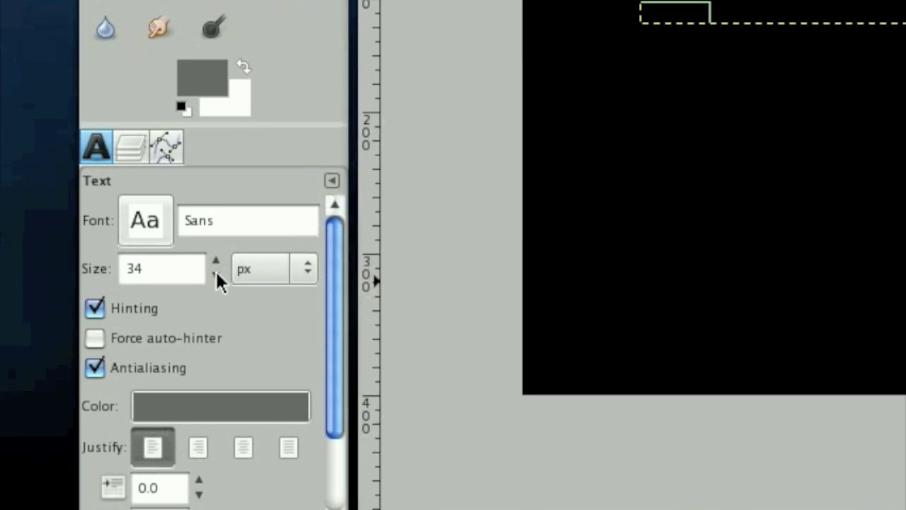
pyautogui.moveTo(215, 270); pyautogui.dragTo(215, 270)
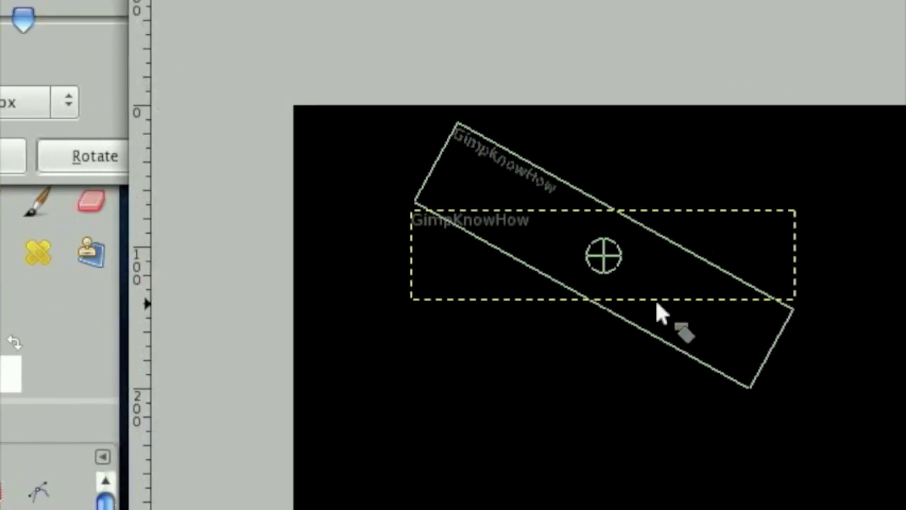
# - Rotate the GimpKnowHow text clockwise into a downward diagonal and move it partly past the canvas's upper-left corner
pyautogui.moveTo(822, 338); pyautogui.dragTo(825, 341)
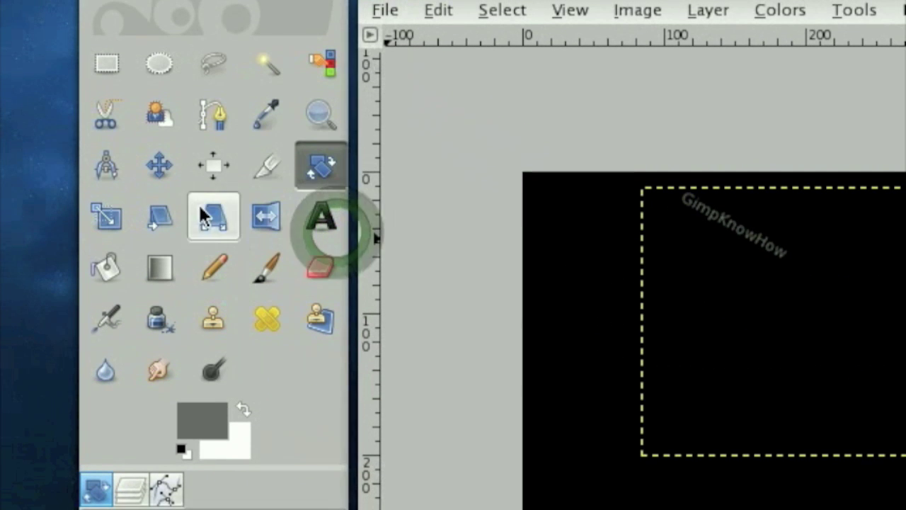
pyautogui.click(0, 111)
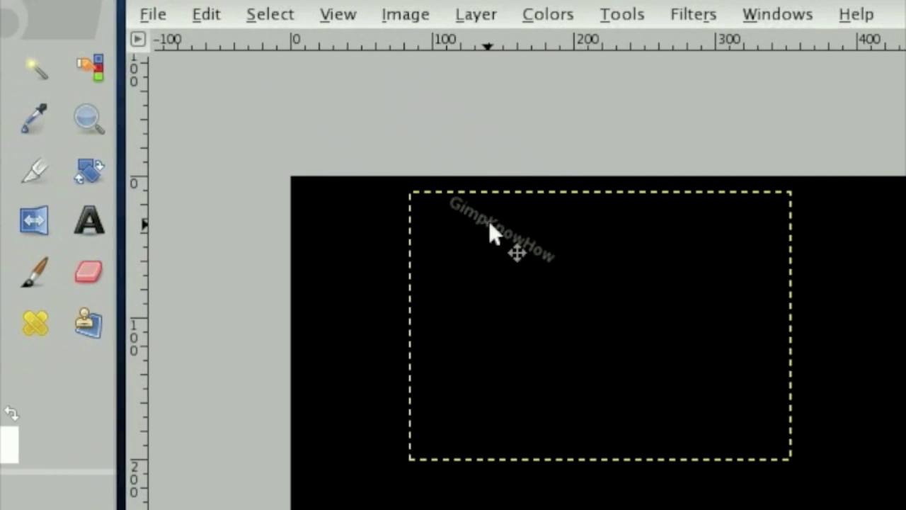
pyautogui.moveTo(719, 225); pyautogui.dragTo(575, 215)
pyautogui.moveTo(407, 211); pyautogui.dragTo(423, 181)
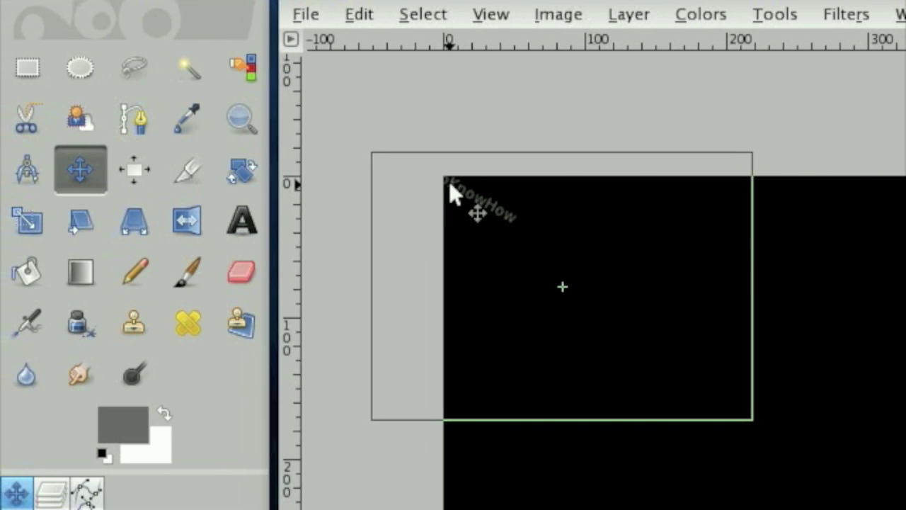
# - Duplicate the GimpKnowHow layer and align the copy directly after the original along the same diagonal
pyautogui.click(122, 329)
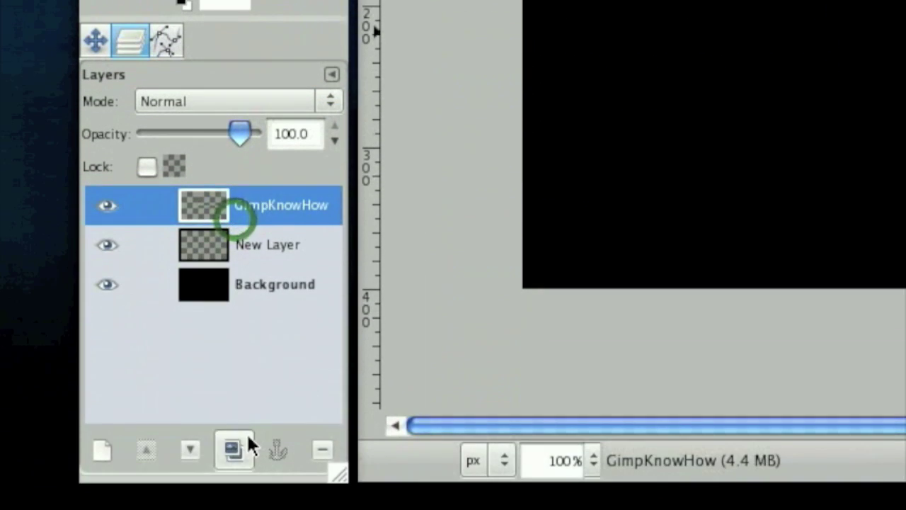
pyautogui.click(244, 447)
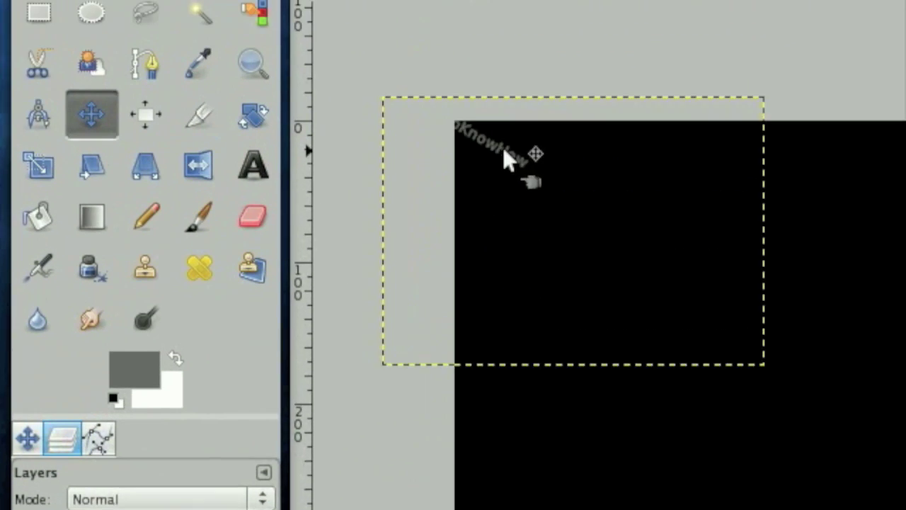
pyautogui.moveTo(503, 151); pyautogui.dragTo(609, 211)
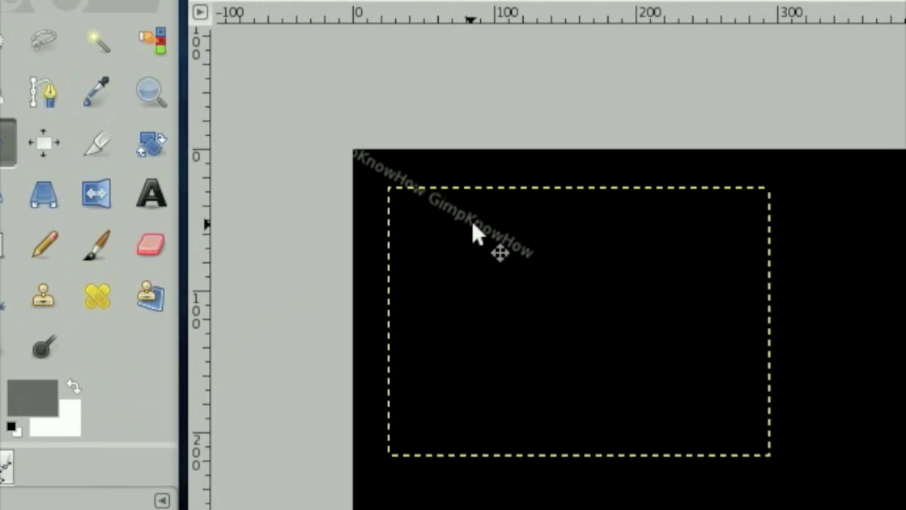
pyautogui.moveTo(472, 223); pyautogui.dragTo(469, 221)
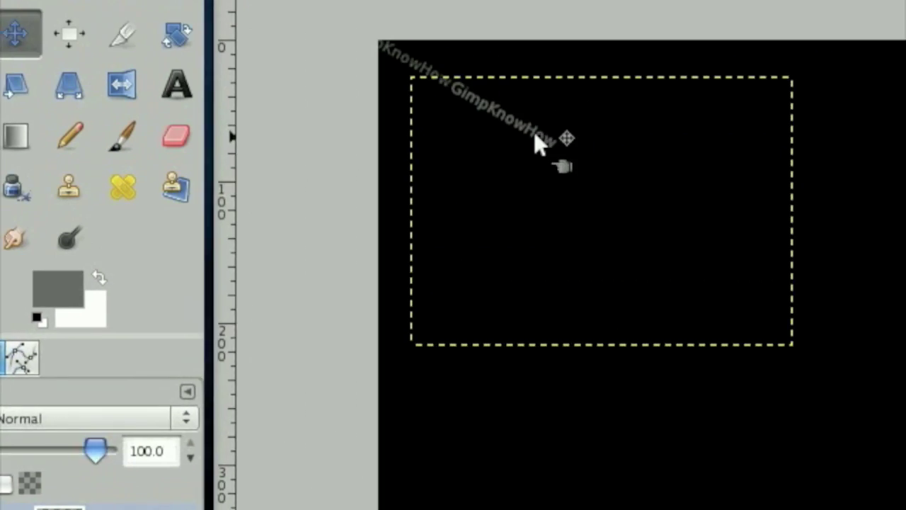
# - Merge the visible diagonal text layers, expanded as necessary, and show the black background again
pyautogui.click(481, 213)
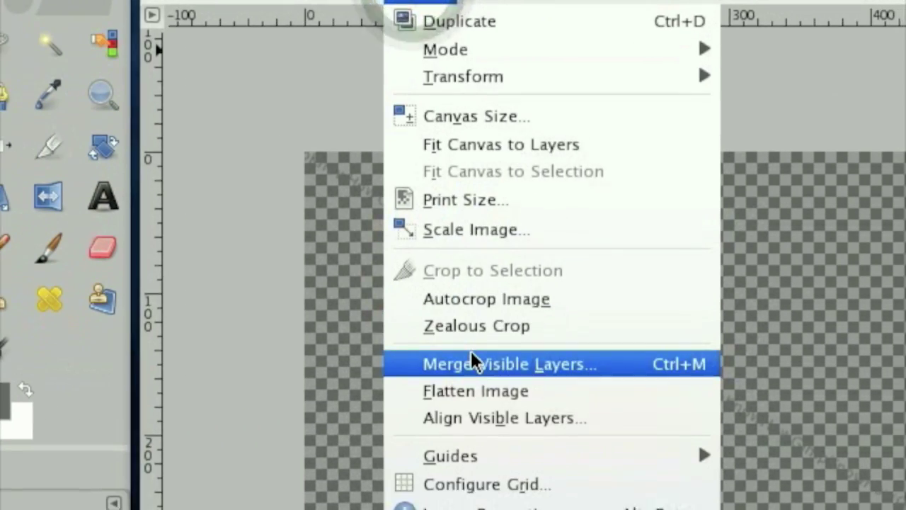
pyautogui.click(525, 388)
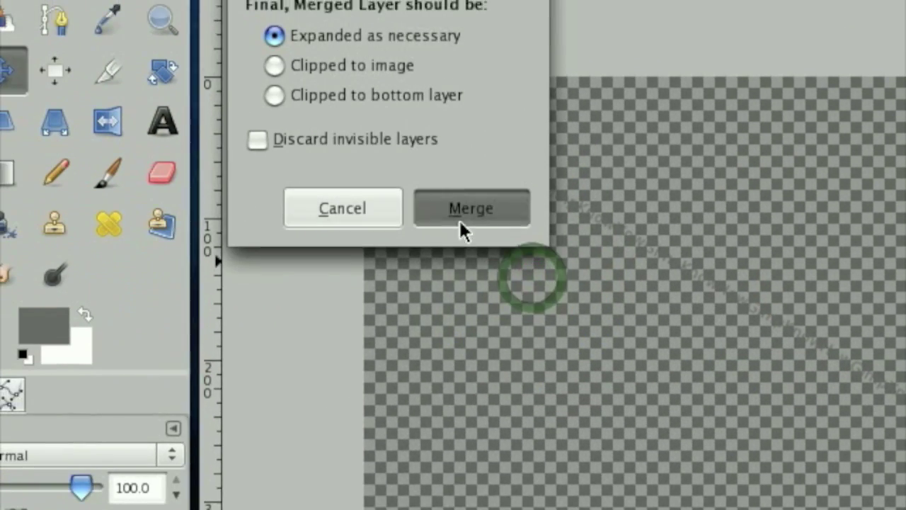
pyautogui.click(459, 220)
pyautogui.click(114, 288)
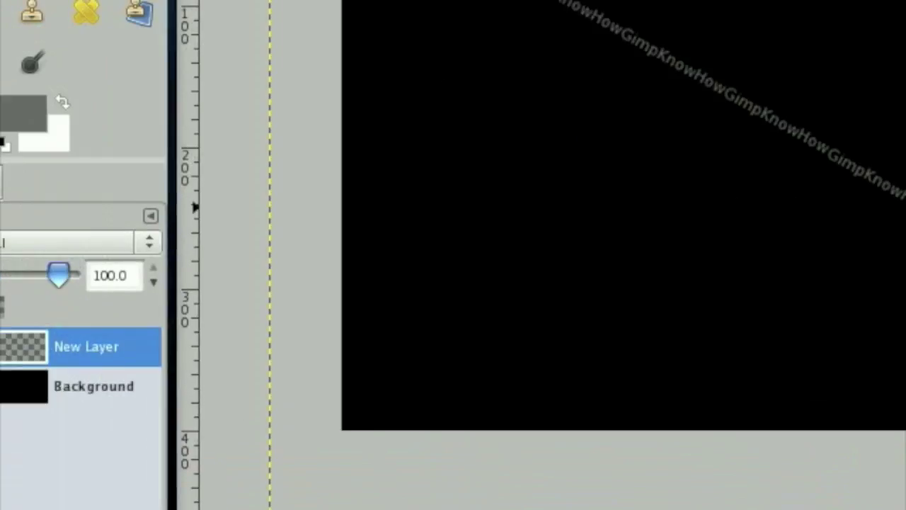
# - Restrict the Move tool to the active layer, then duplicate the merged text line and place the copy just below it
pyautogui.click(90, 80)
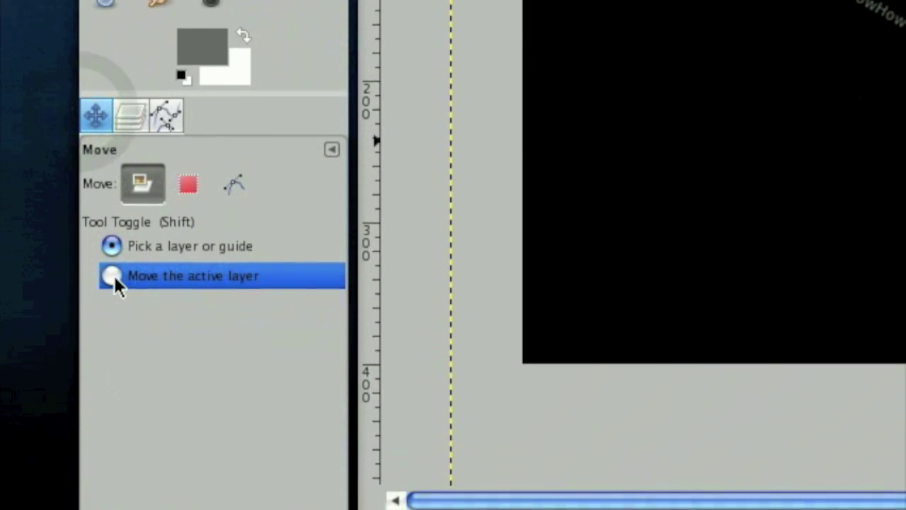
pyautogui.click(113, 261)
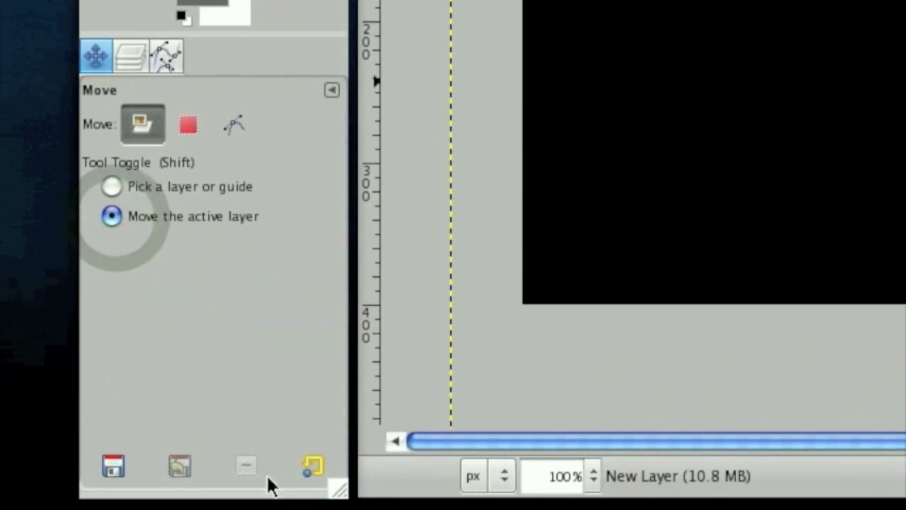
pyautogui.click(130, 40)
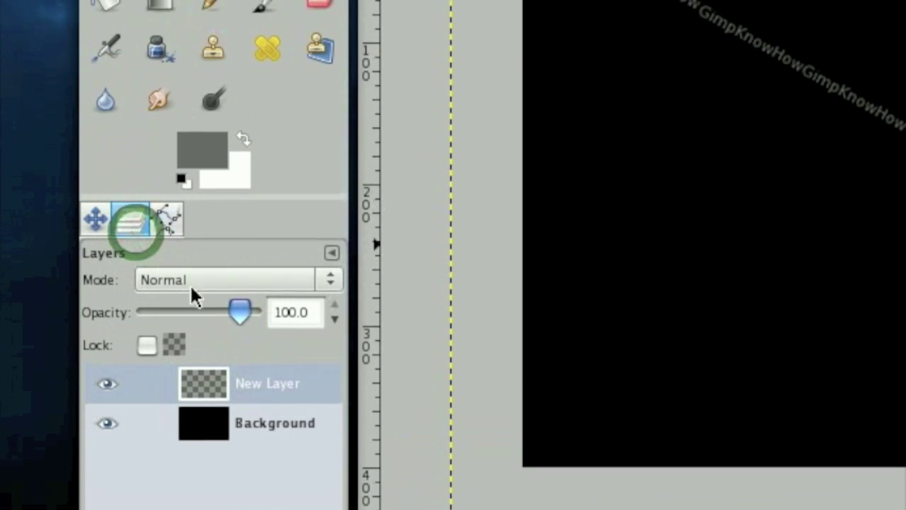
pyautogui.click(257, 275)
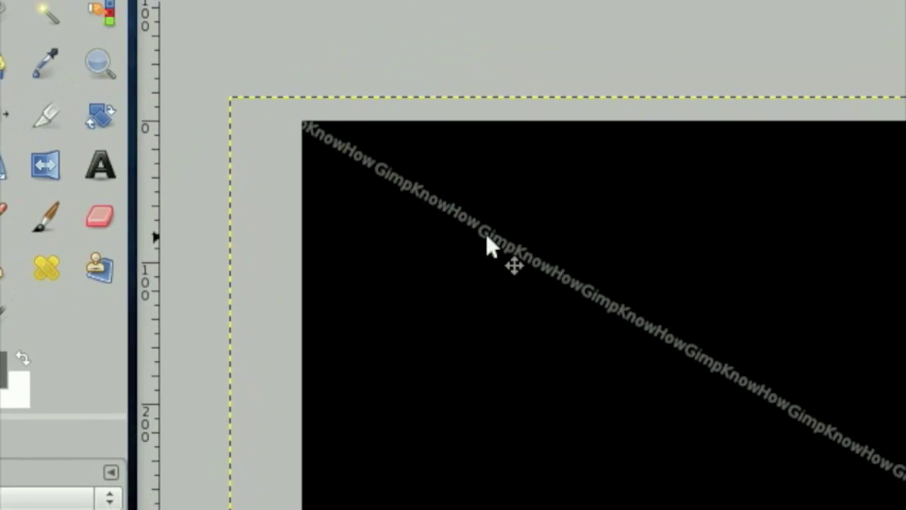
pyautogui.moveTo(485, 236); pyautogui.dragTo(440, 230)
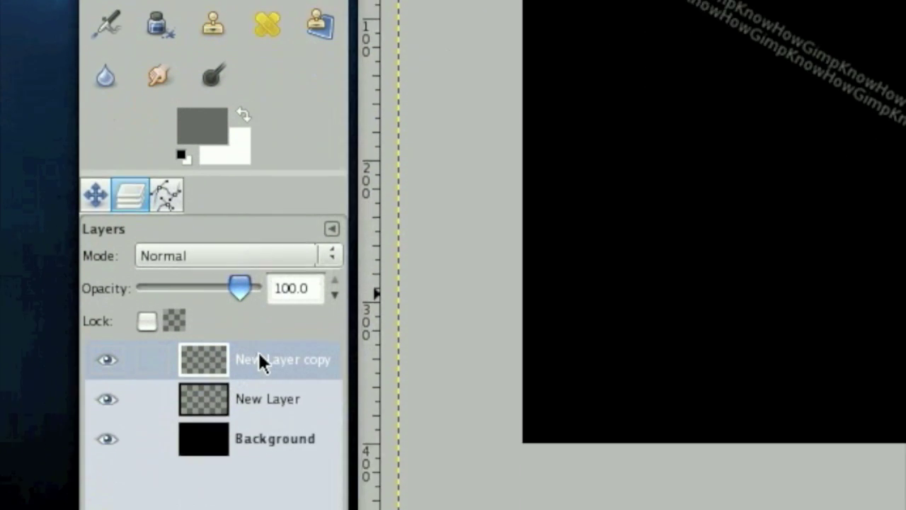
# - Duplicate the diagonal text line three more times, placing each copy as a staggered row below the previous one
pyautogui.click(259, 353)
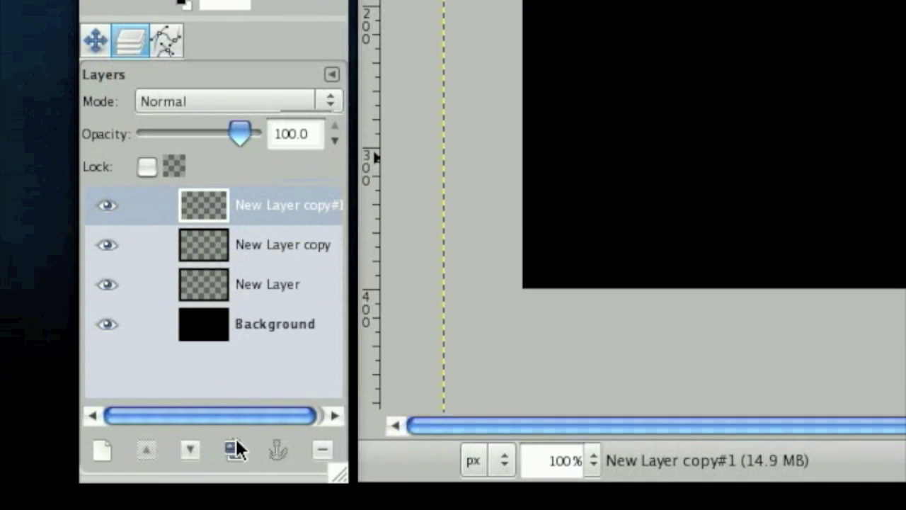
pyautogui.click(233, 442)
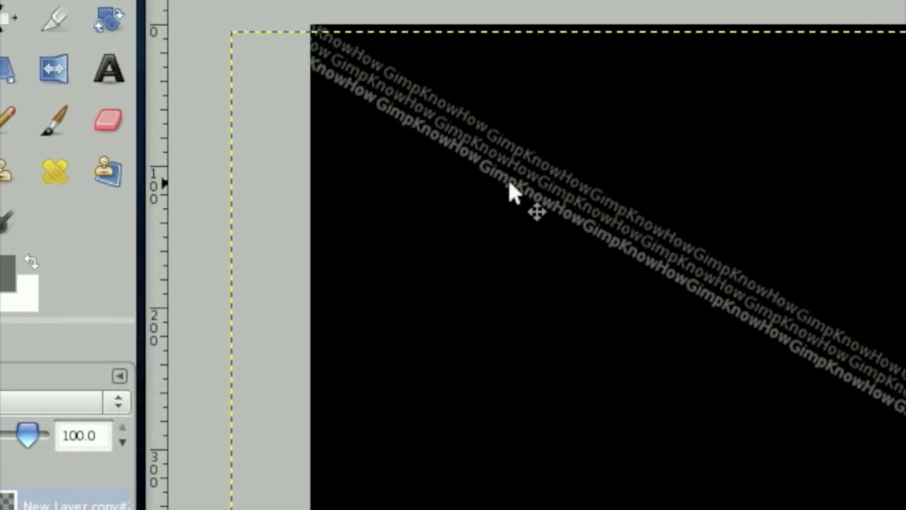
pyautogui.moveTo(508, 181); pyautogui.dragTo(307, 170)
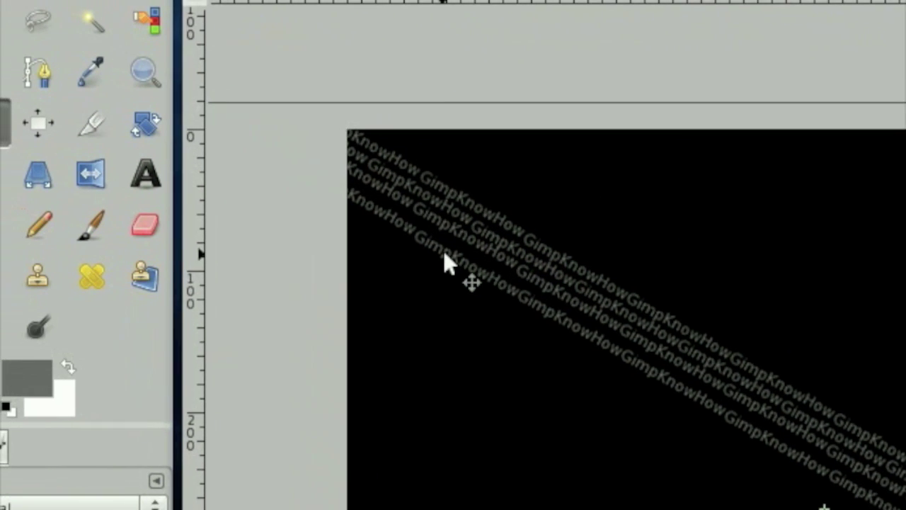
pyautogui.moveTo(444, 251); pyautogui.dragTo(455, 252)
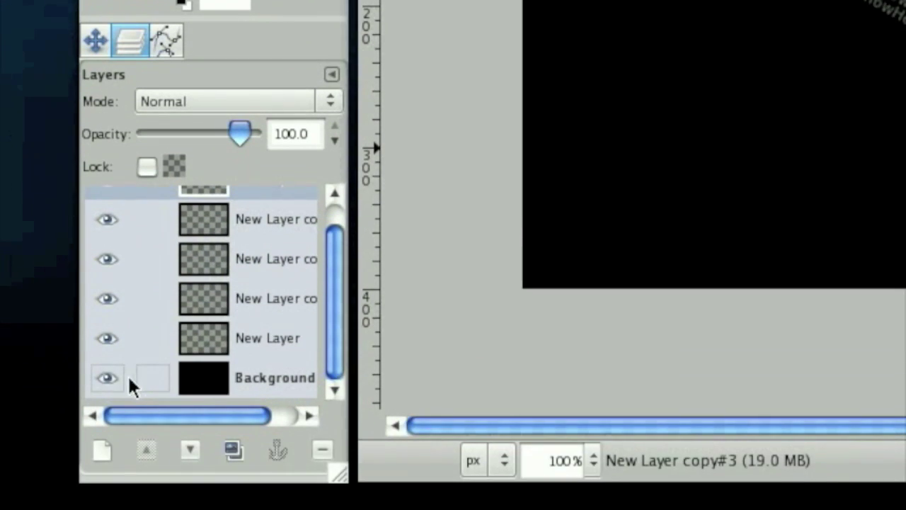
# - Merge the visible staggered text rows into one layer with the black background hidden, and show the background again
pyautogui.click(121, 381)
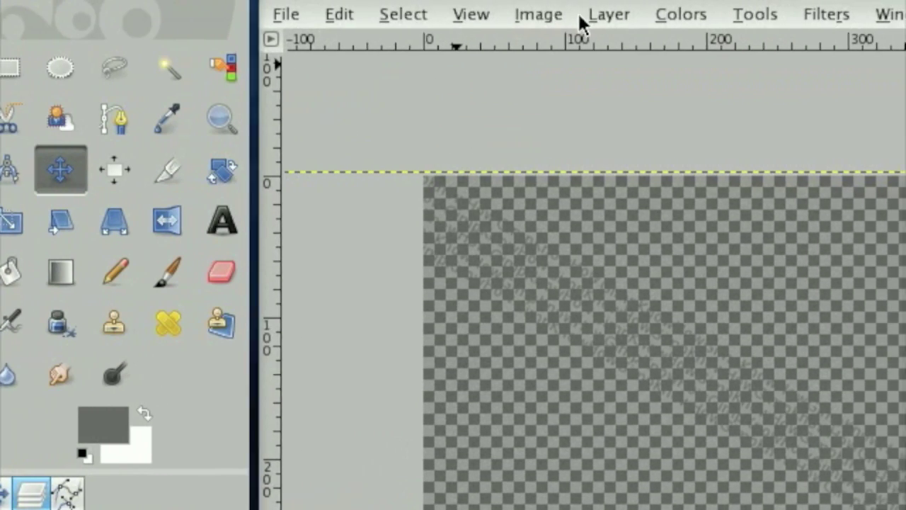
pyautogui.click(502, 15)
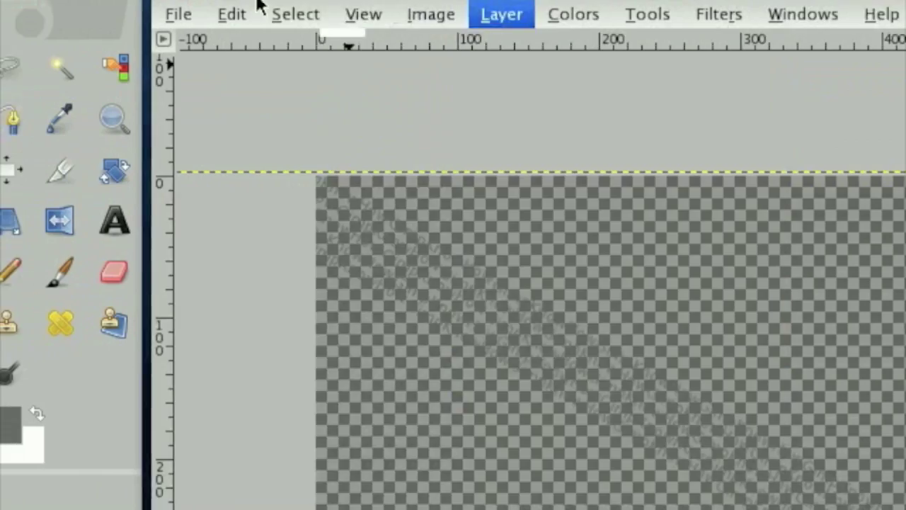
pyautogui.moveTo(355, 10)
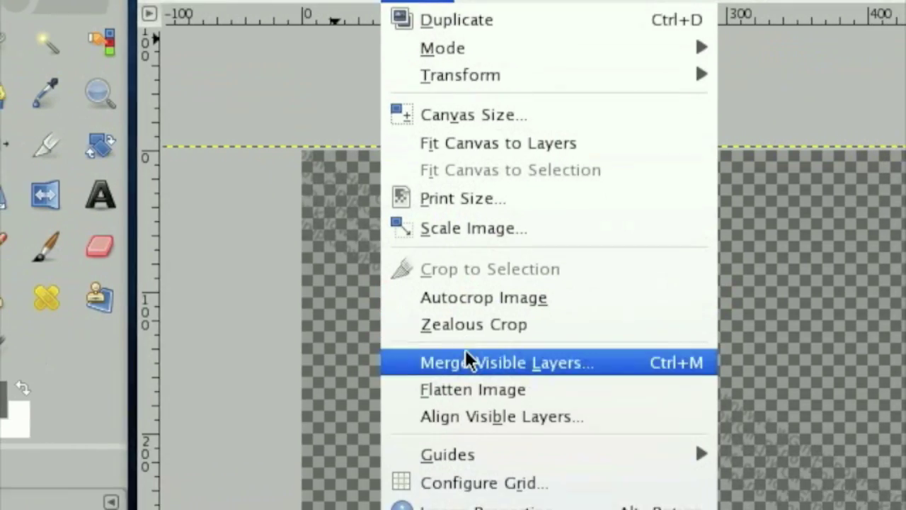
pyautogui.click(465, 350)
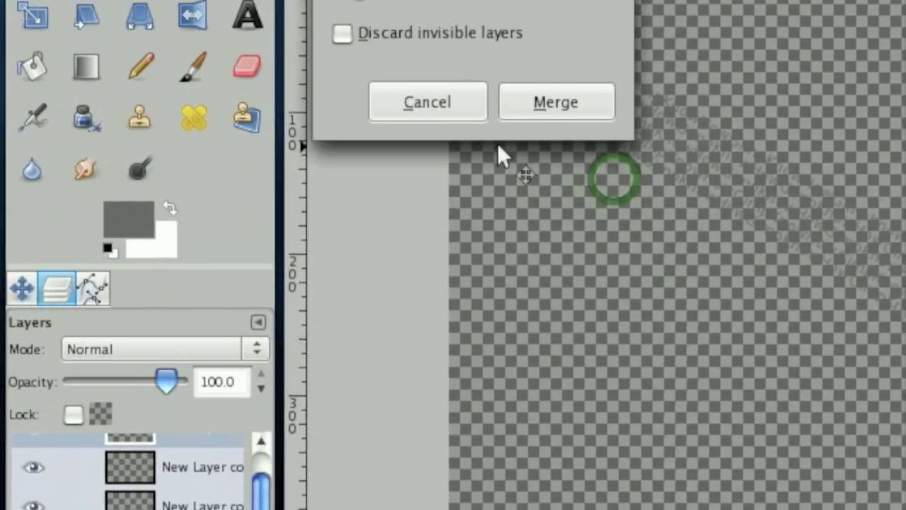
pyautogui.click(526, 101)
pyautogui.click(112, 399)
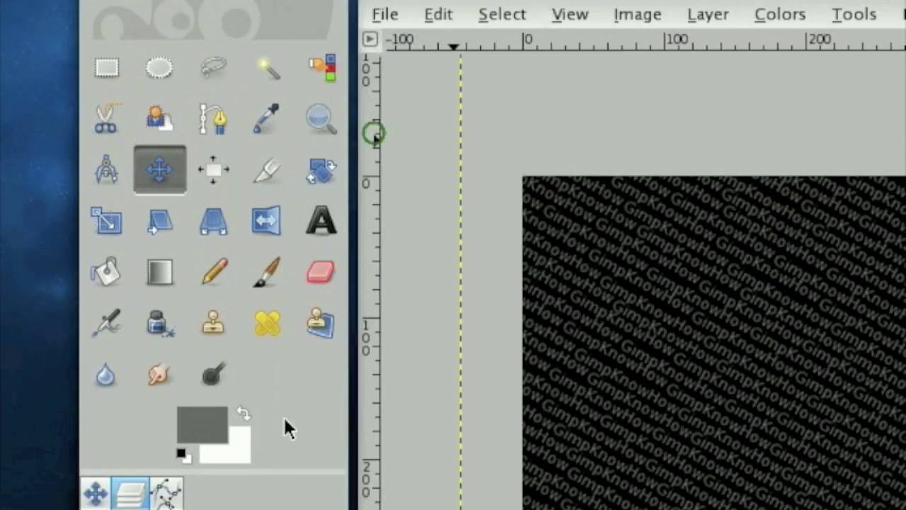
# - Merge the duplicated blocks of diagonal text down into a single pattern layer above the black background
pyautogui.rightClick(283, 280)
pyautogui.click(390, 83)
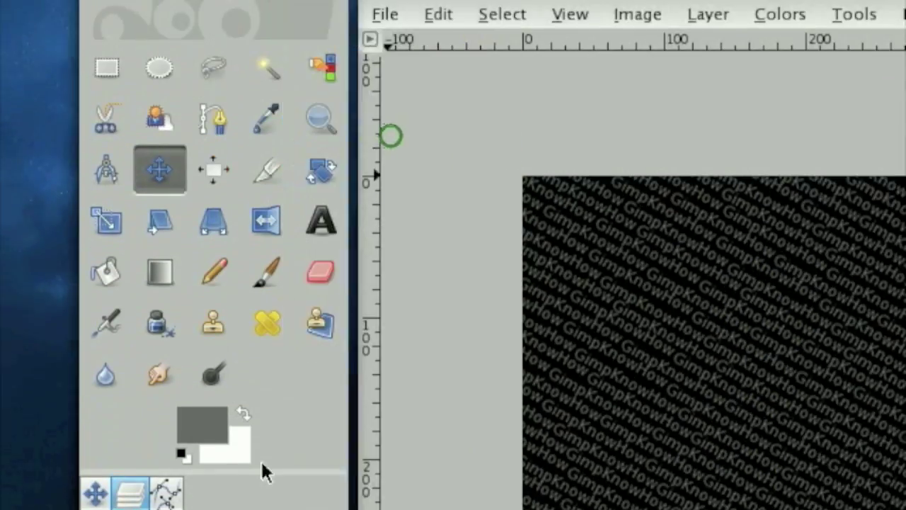
pyautogui.rightClick(269, 389)
pyautogui.click(360, 0)
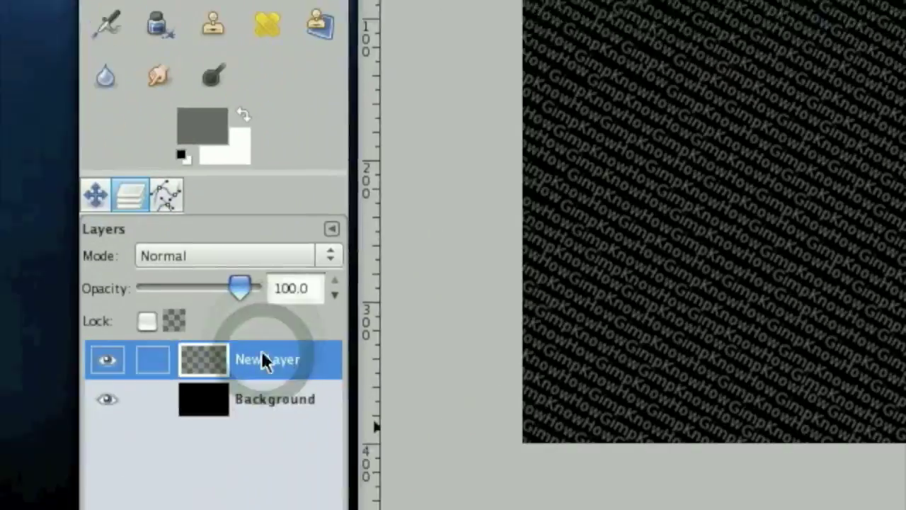
# - Add a white layer mask to the merged text pattern layer
pyautogui.rightClick(265, 283)
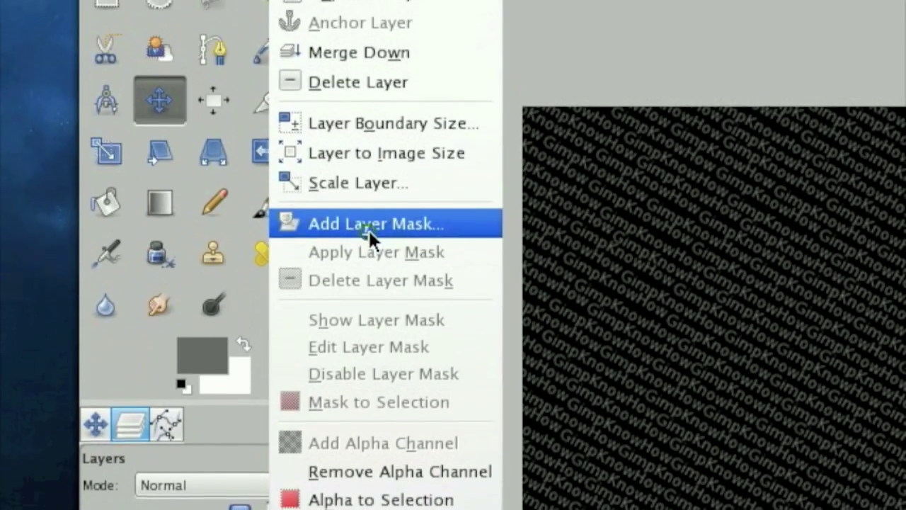
pyautogui.click(369, 239)
pyautogui.click(379, 394)
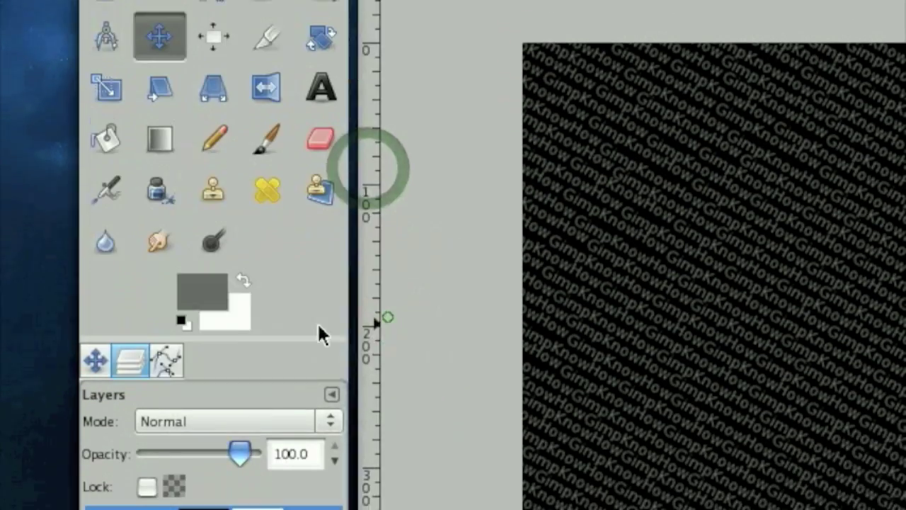
# - Set up the Paintbrush with black as the foreground color and an enlarged Circle (11) brush
pyautogui.click(99, 438)
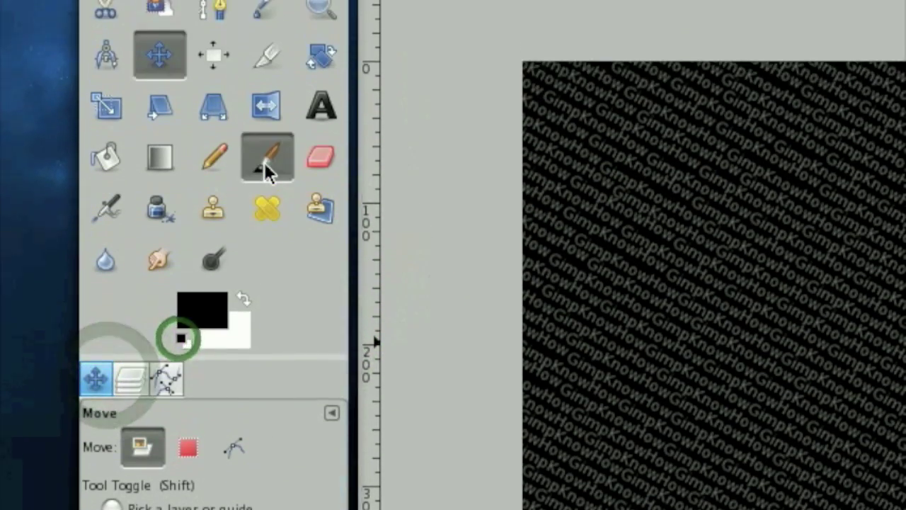
pyautogui.click(266, 78)
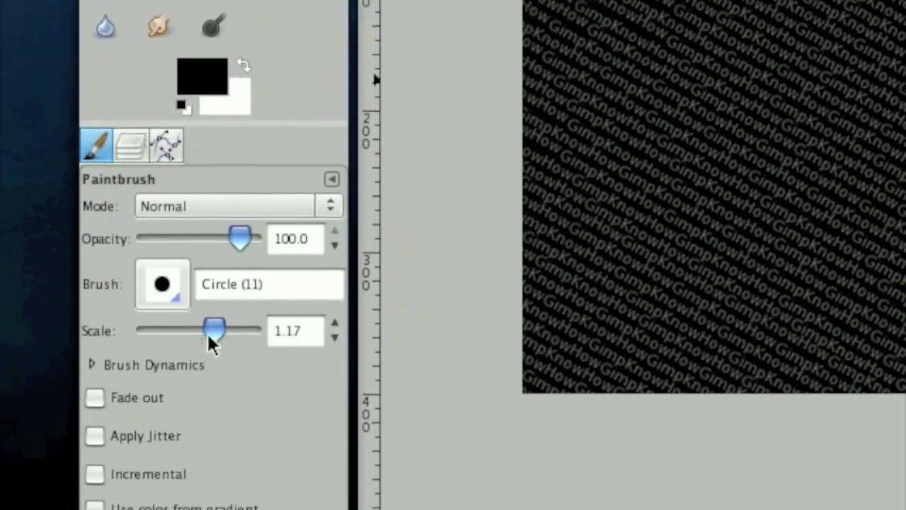
pyautogui.moveTo(208, 337); pyautogui.dragTo(222, 331)
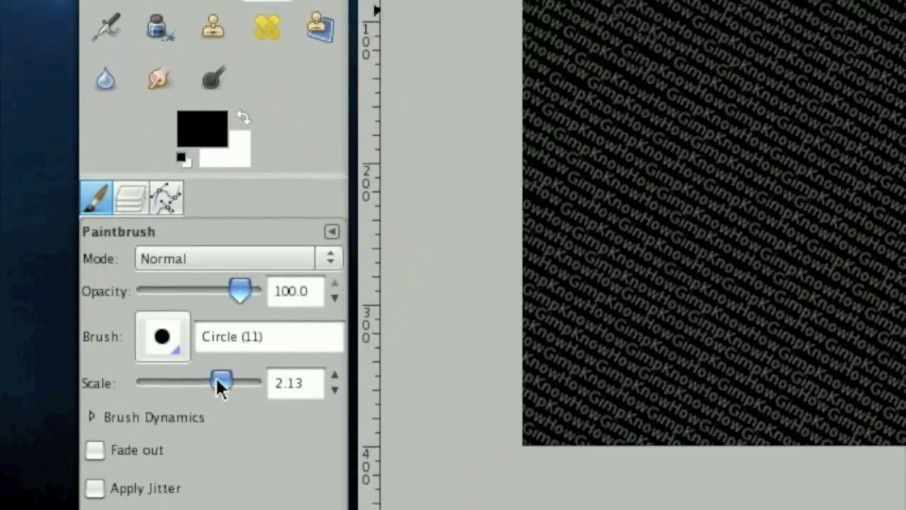
pyautogui.moveTo(218, 381); pyautogui.dragTo(227, 380)
# - Paint black rounded strokes across the corners of the layer mask to hide the text pattern there
pyautogui.click(563, 95)
pyautogui.moveTo(570, 95)
pyautogui.mouseDown()
pyautogui.moveTo(401, 301)
pyautogui.moveTo(548, 138)
pyautogui.moveTo(396, 329)
pyautogui.mouseUp()
pyautogui.moveTo(405, 421)
pyautogui.mouseDown()
pyautogui.moveTo(409, 449)
pyautogui.moveTo(511, 430)
pyautogui.moveTo(497, 348)
pyautogui.mouseUp()
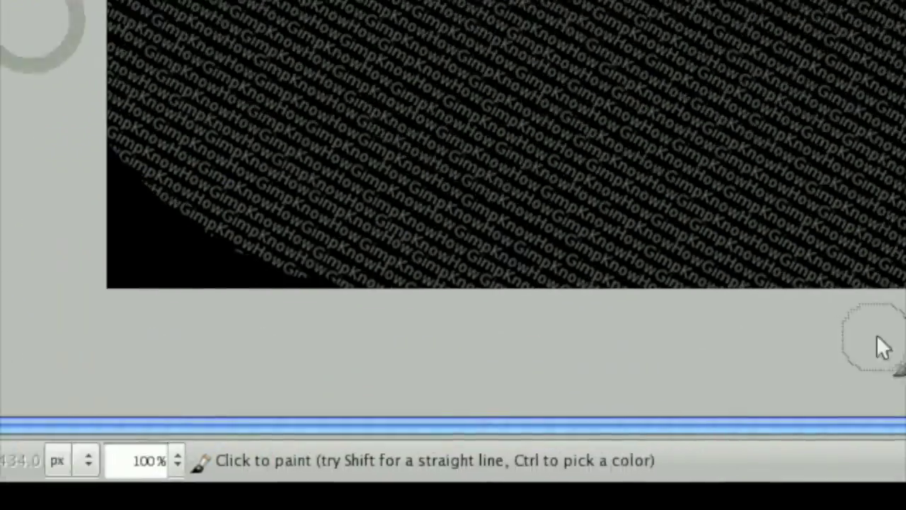
pyautogui.moveTo(857, 346)
pyautogui.mouseDown()
pyautogui.moveTo(769, 141)
pyautogui.moveTo(492, 294)
pyautogui.mouseUp()
pyautogui.moveTo(521, 123); pyautogui.dragTo(499, 187)
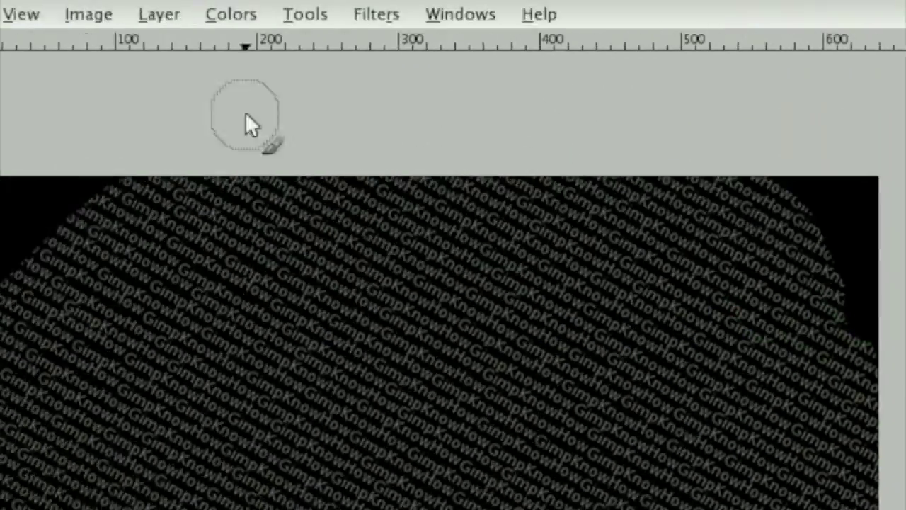
# - Apply a Gaussian Blur with a radius of about 65 px horizontally and vertically to the layer mask
pyautogui.click(14, 14)
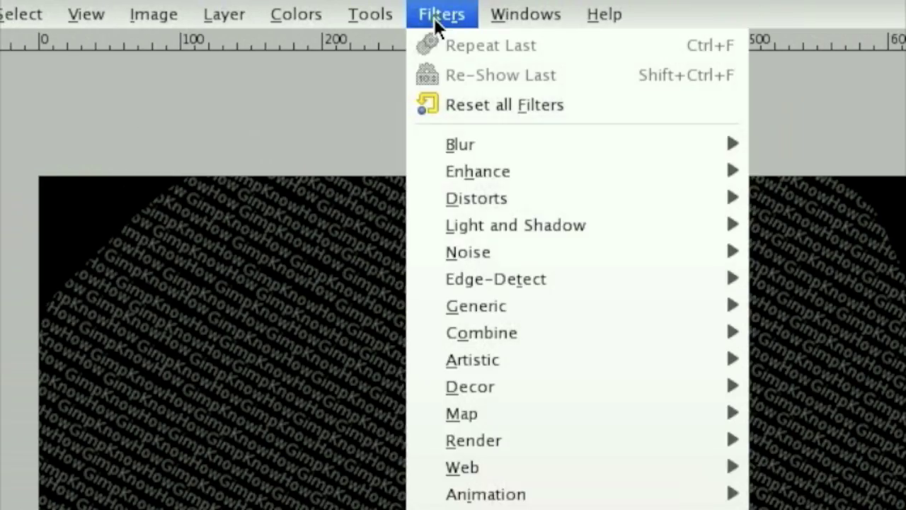
pyautogui.moveTo(587, 149)
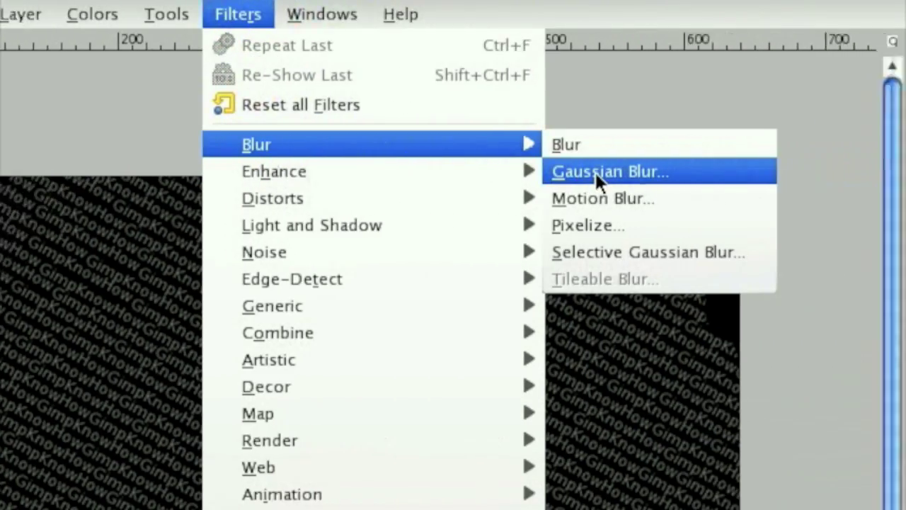
pyautogui.click(595, 172)
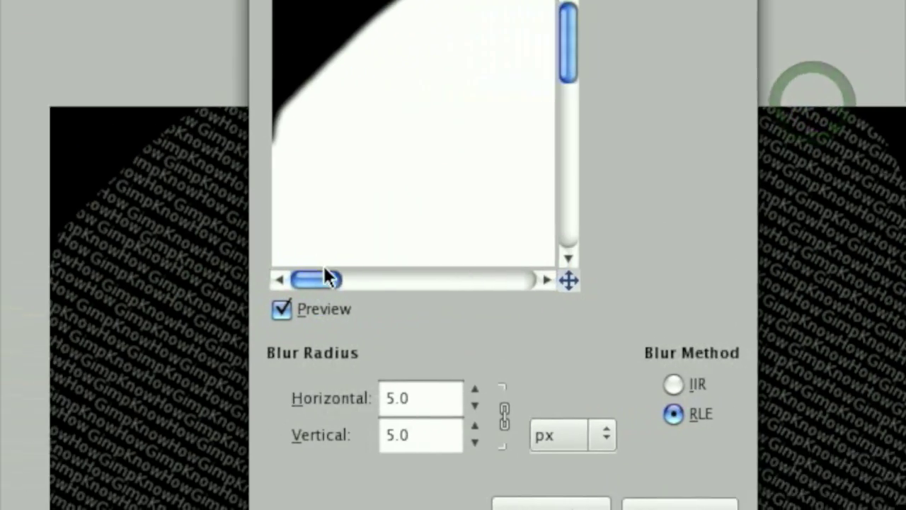
pyautogui.click(409, 267)
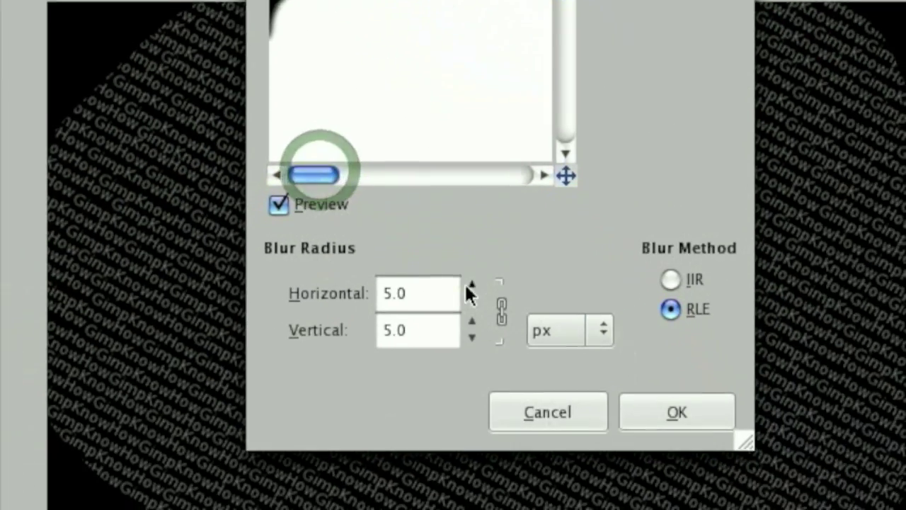
pyautogui.click(562, 375)
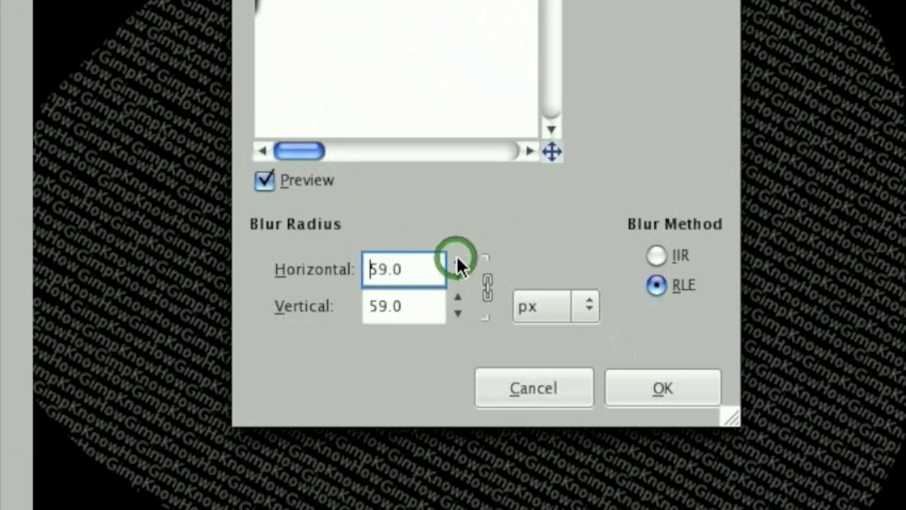
pyautogui.click(457, 259)
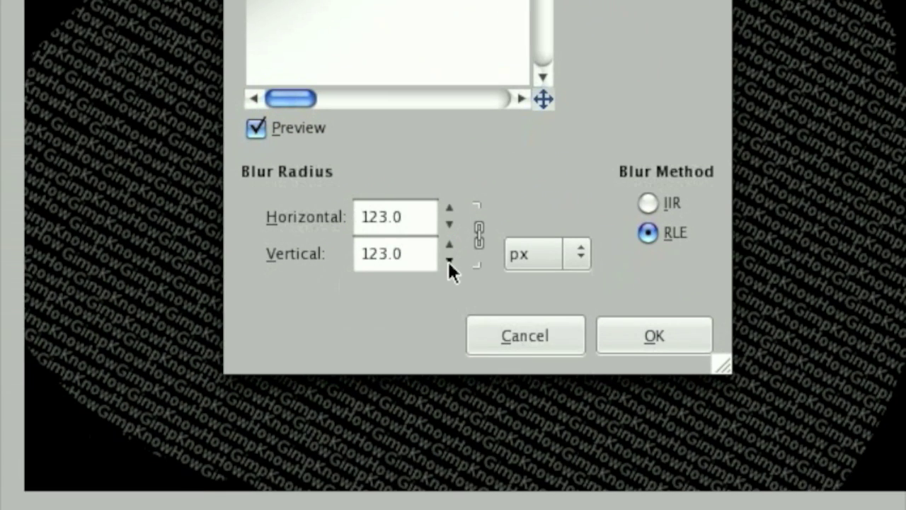
pyautogui.click(448, 261)
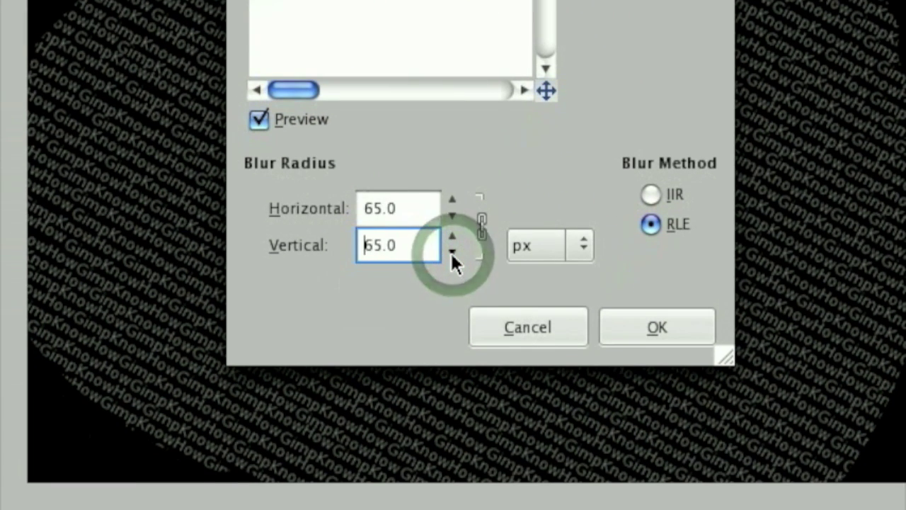
pyautogui.click(453, 241)
pyautogui.click(453, 241)
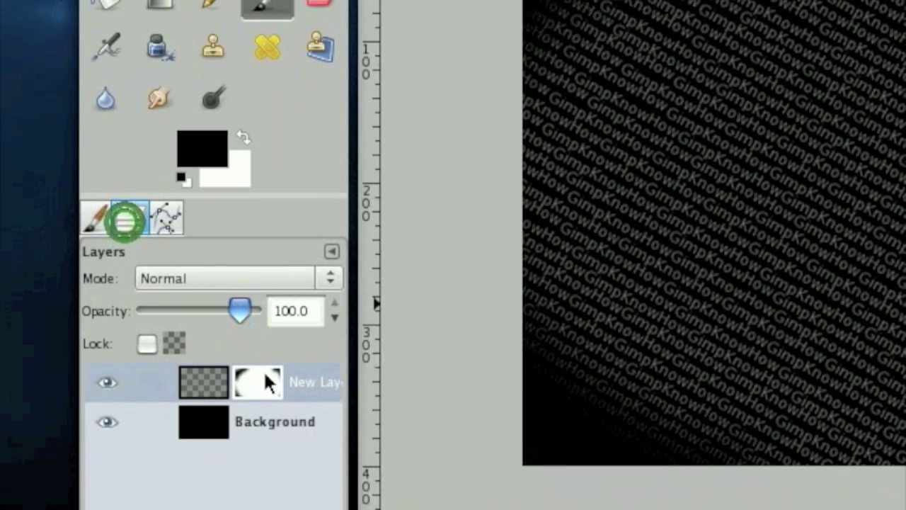
# - Apply the blurred mask to the text pattern layer, and add a new transparent layer above it
pyautogui.click(262, 301)
pyautogui.rightClick(264, 300)
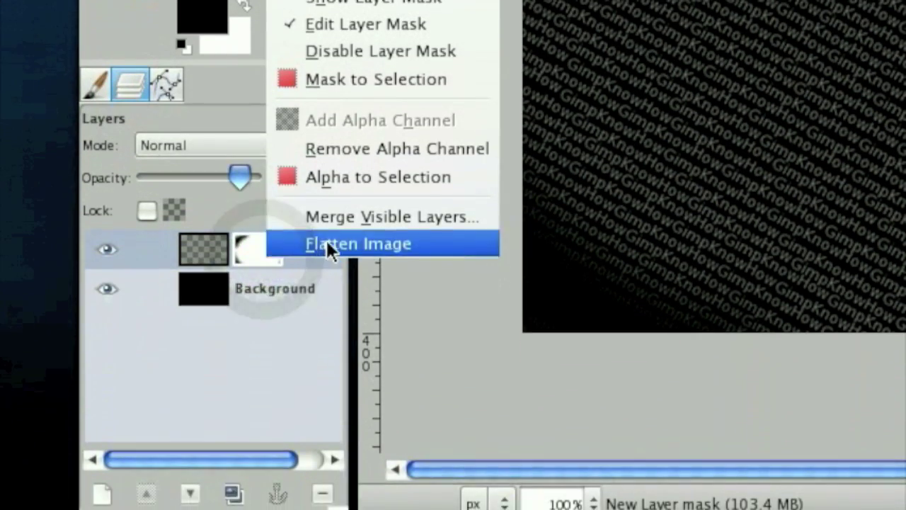
pyautogui.click(368, 0)
pyautogui.click(246, 257)
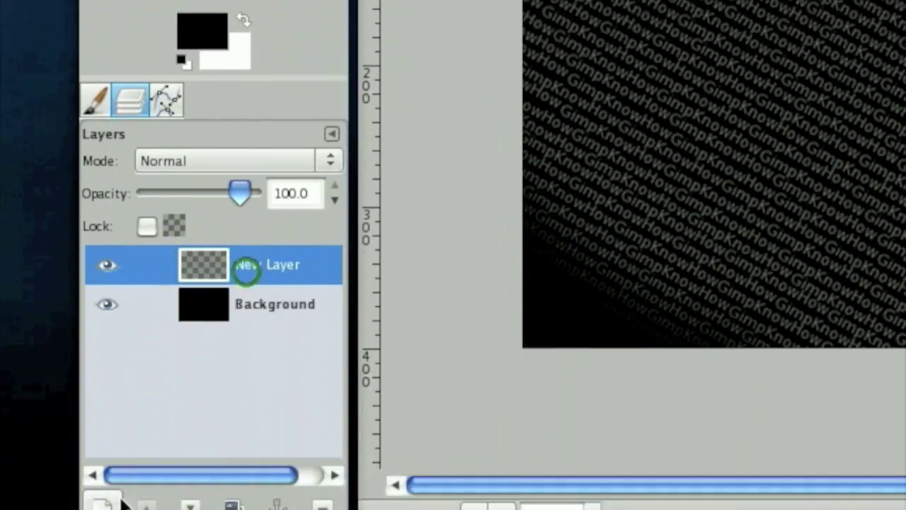
pyautogui.click(105, 504)
pyautogui.click(368, 28)
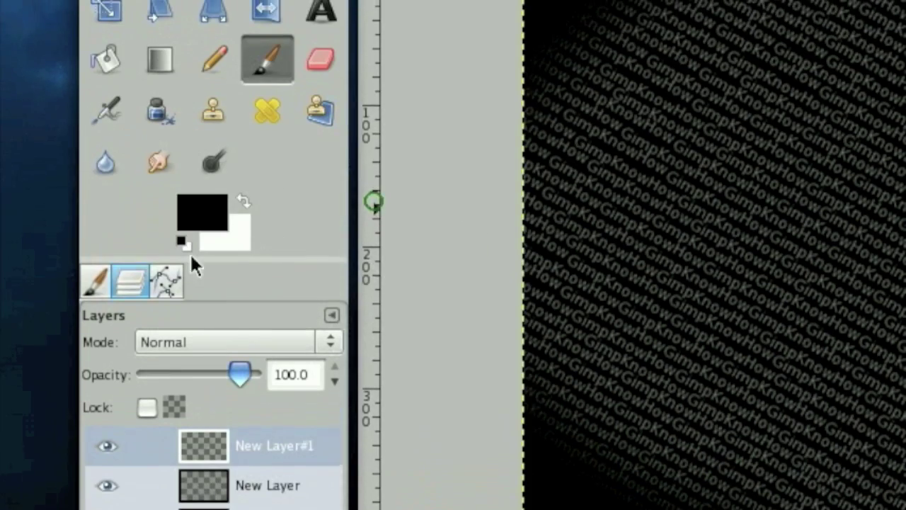
# - Set up the Text tool with white as the color and a size of 123 px
pyautogui.click(97, 280)
pyautogui.click(320, 10)
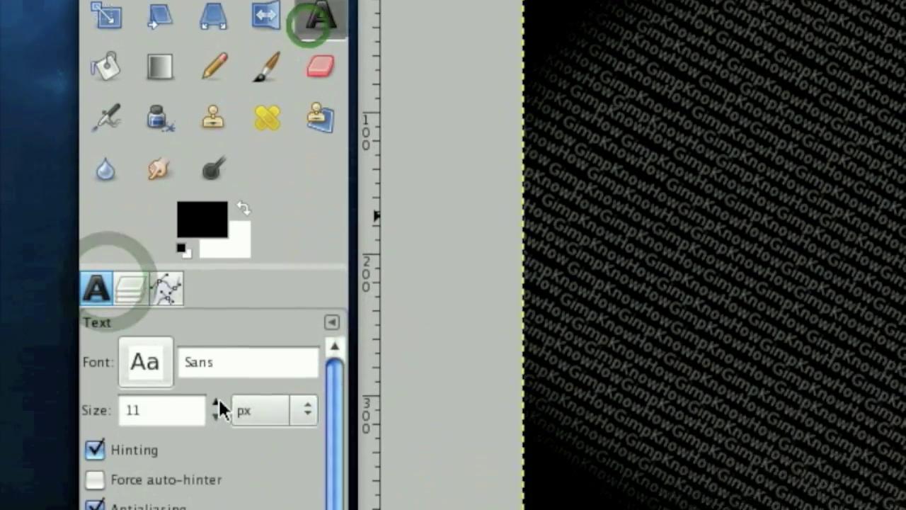
pyautogui.click(216, 404)
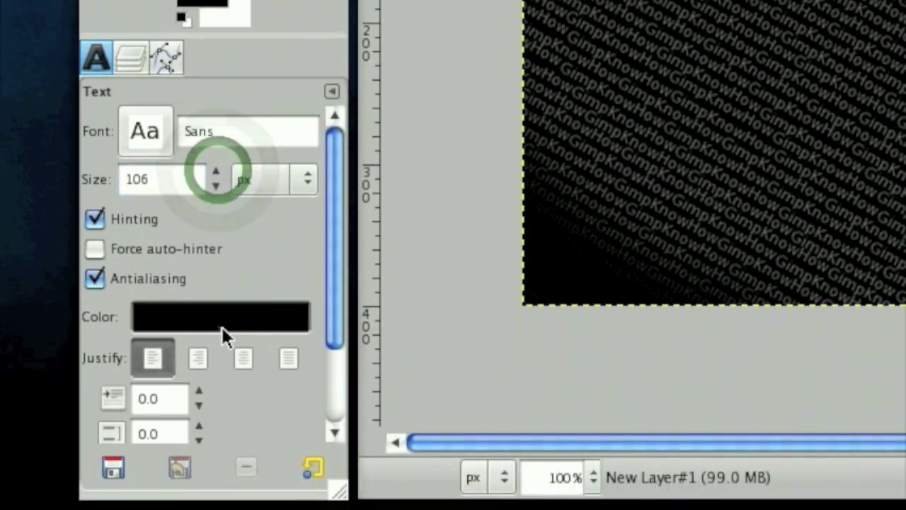
pyautogui.click(221, 328)
pyautogui.click(315, 127)
pyautogui.click(665, 283)
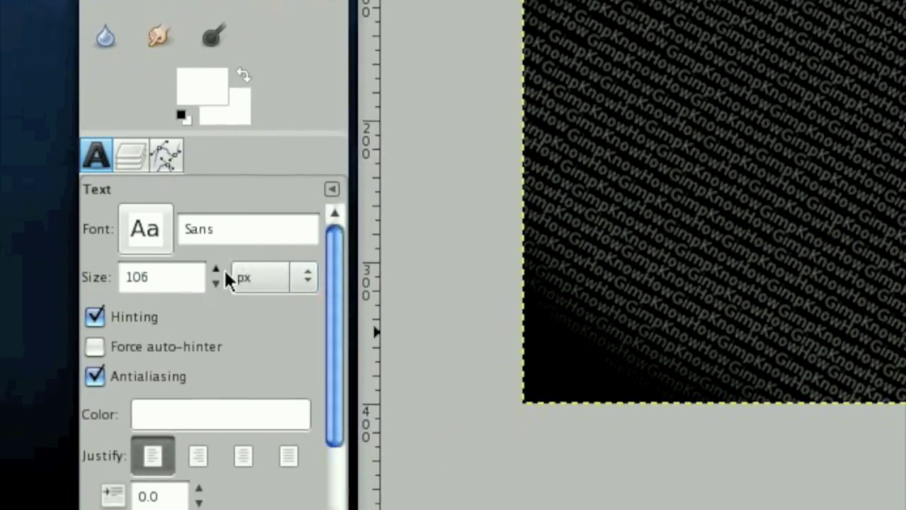
pyautogui.click(218, 259)
pyautogui.click(218, 259)
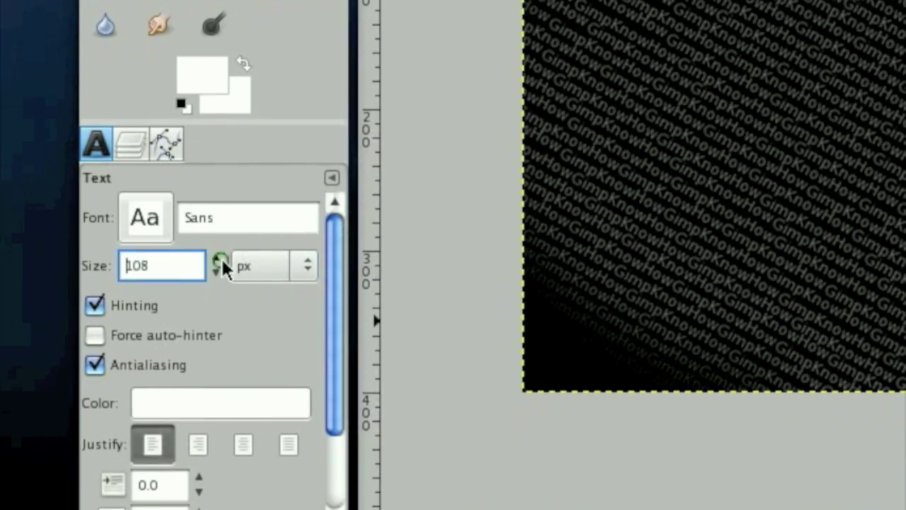
pyautogui.click(219, 259)
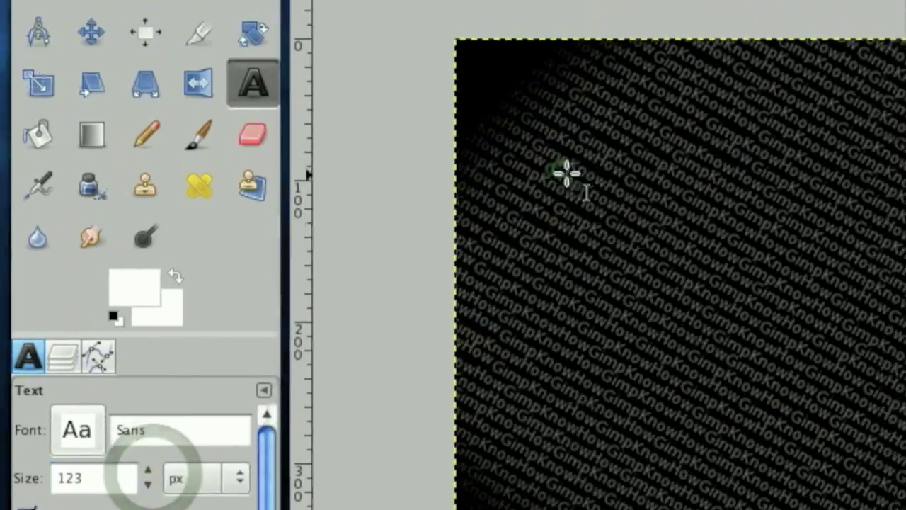
# - Add the text GKH in a large frame across the middle of the image, in Sans Bold at 141 px
pyautogui.moveTo(566, 173); pyautogui.dragTo(905, 468)
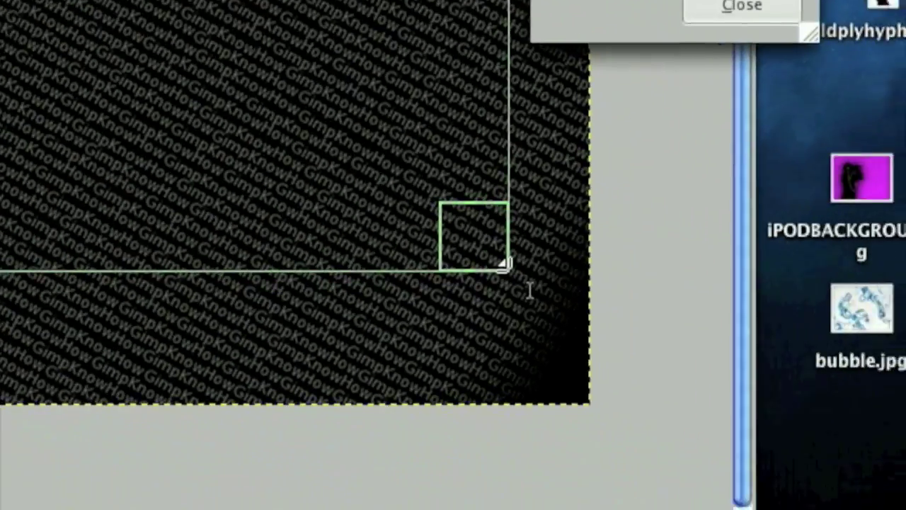
pyautogui.write('GK')
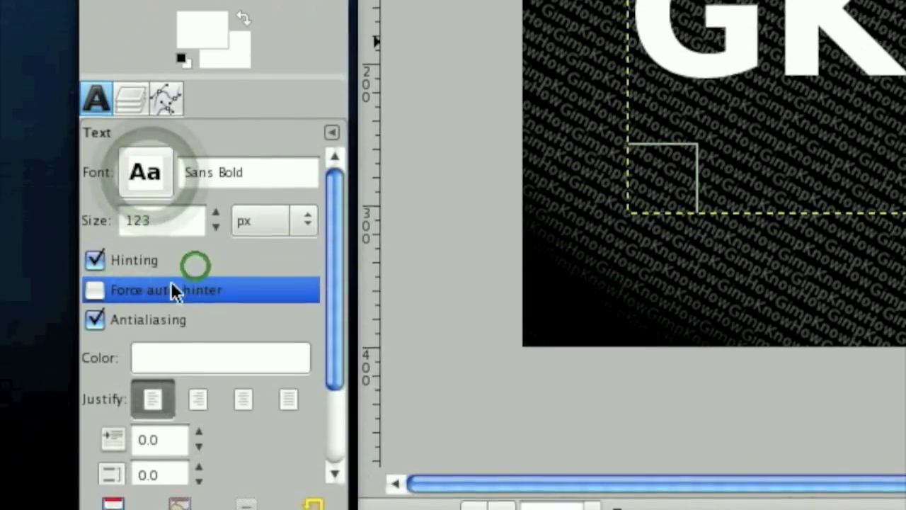
pyautogui.click(216, 214)
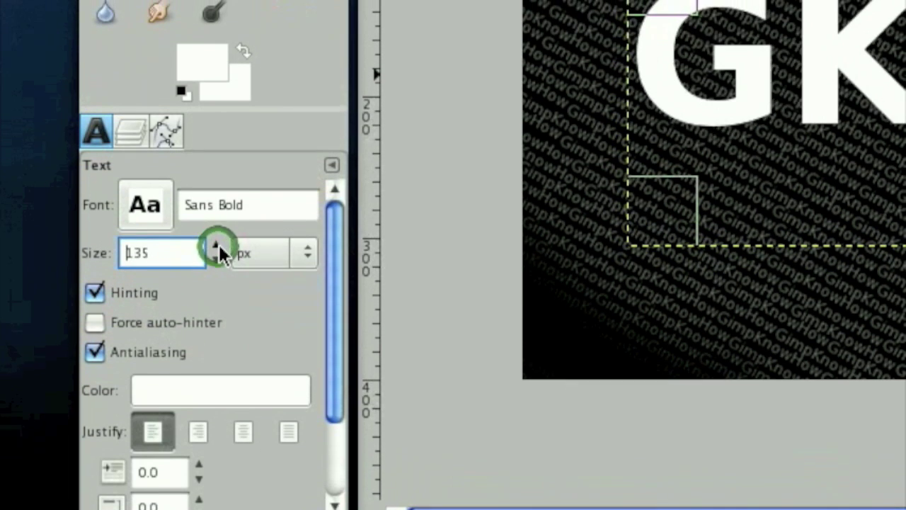
pyautogui.click(215, 267)
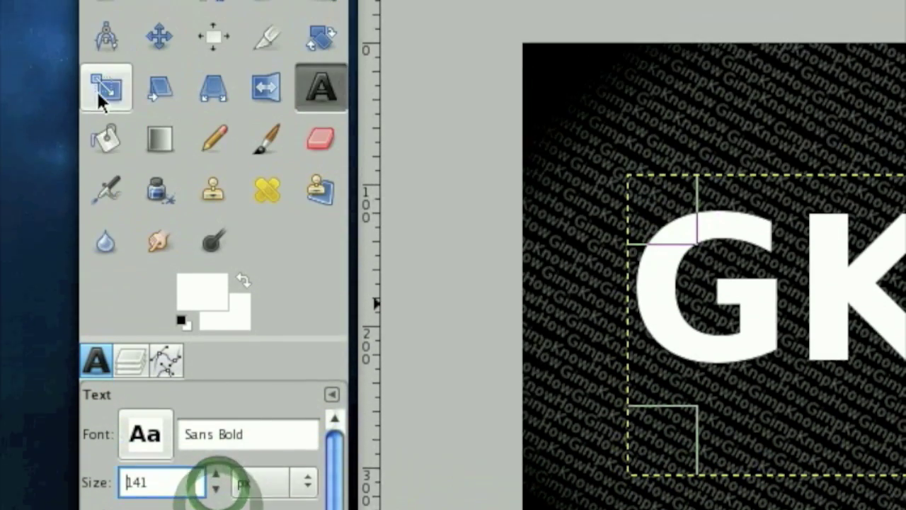
# - Apply a Perspective transform to the GKH text, pulling its corners so it slants and widens toward the right edge of the image
pyautogui.click(100, 92)
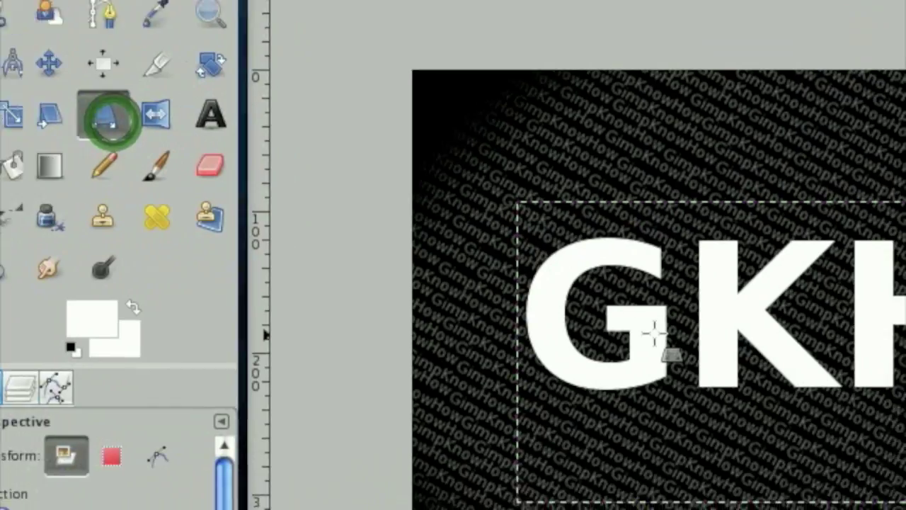
pyautogui.click(748, 436)
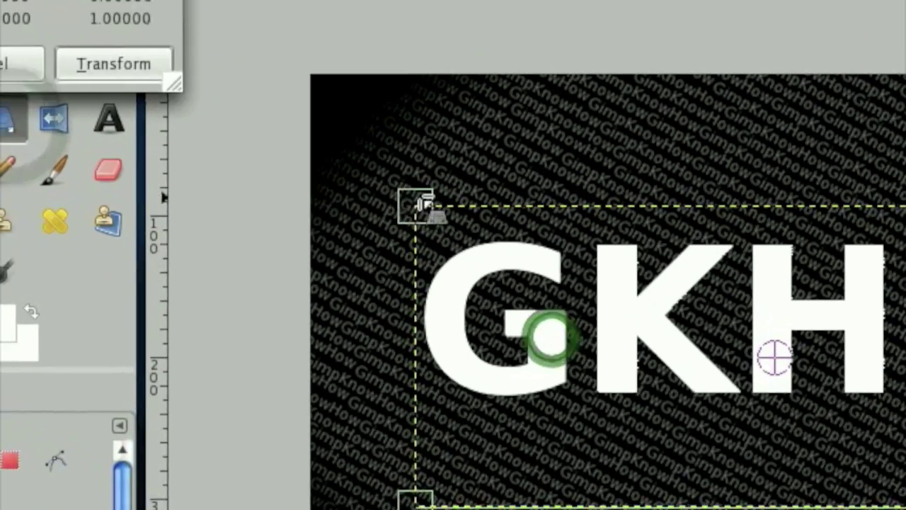
pyautogui.moveTo(436, 237); pyautogui.dragTo(525, 279)
pyautogui.moveTo(418, 410); pyautogui.dragTo(468, 236)
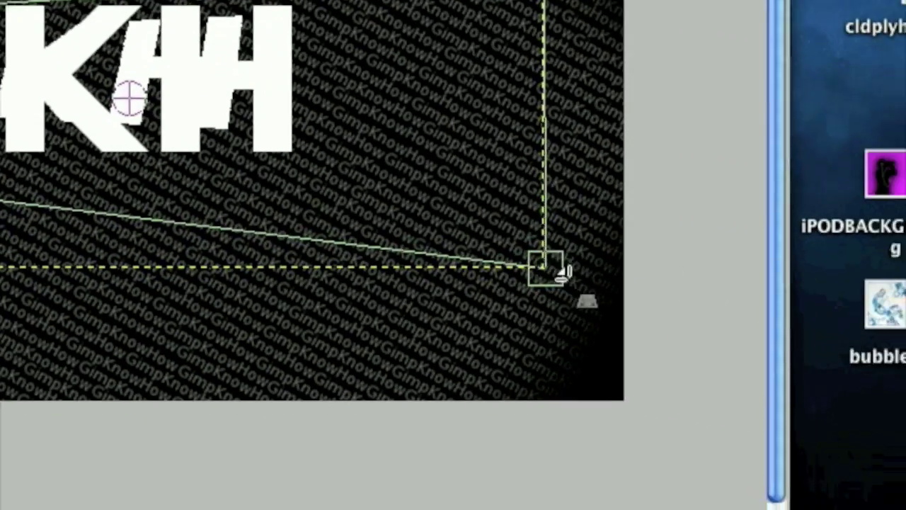
pyautogui.moveTo(561, 271); pyautogui.dragTo(505, 319)
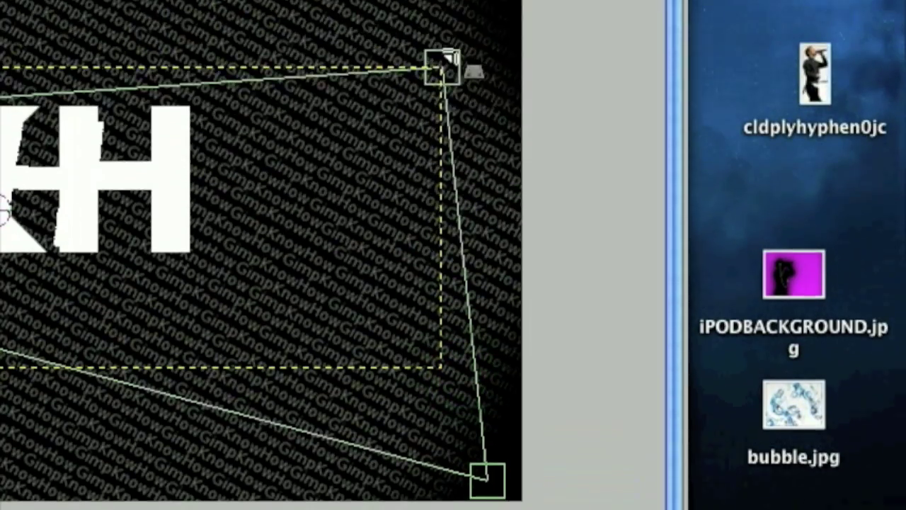
pyautogui.moveTo(453, 54); pyautogui.dragTo(809, 146)
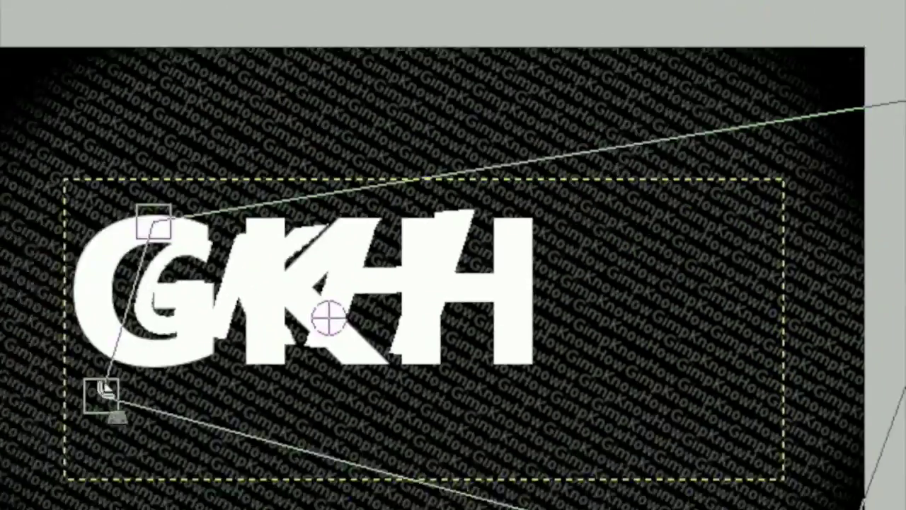
pyautogui.moveTo(104, 398); pyautogui.dragTo(331, 239)
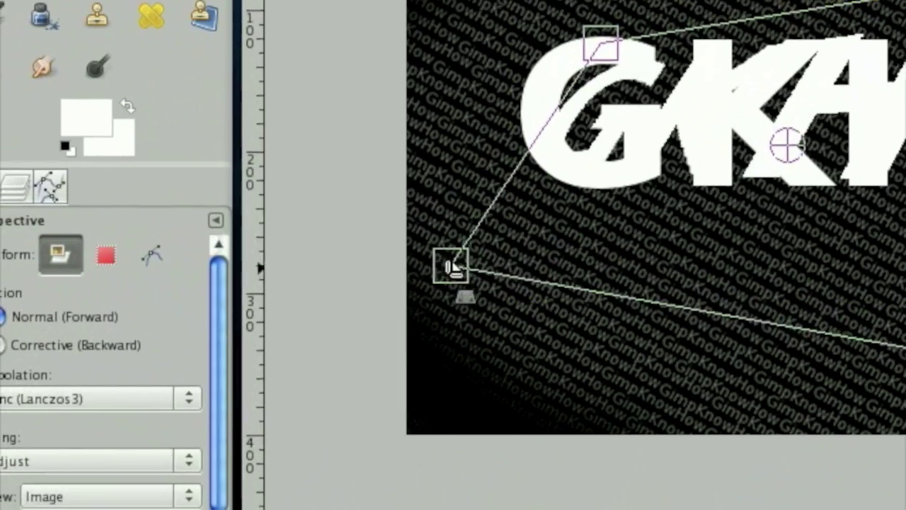
pyautogui.moveTo(453, 267); pyautogui.dragTo(422, 308)
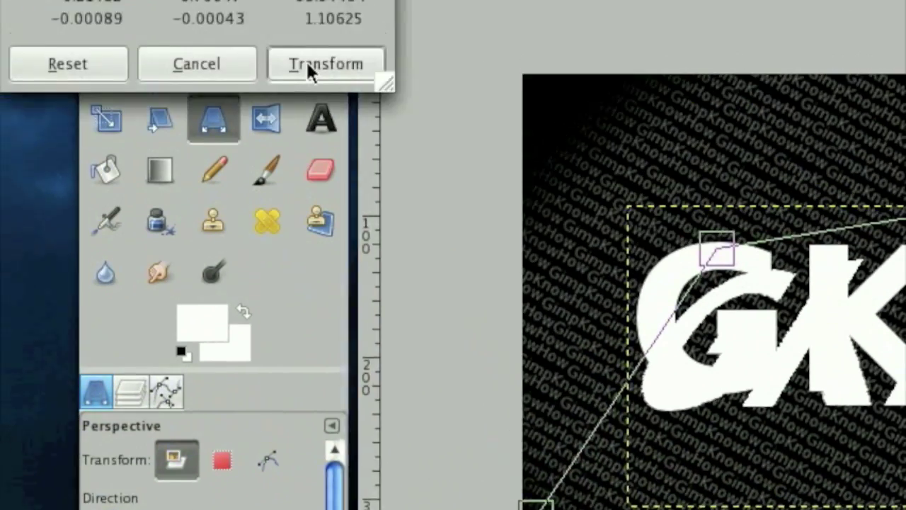
pyautogui.click(309, 68)
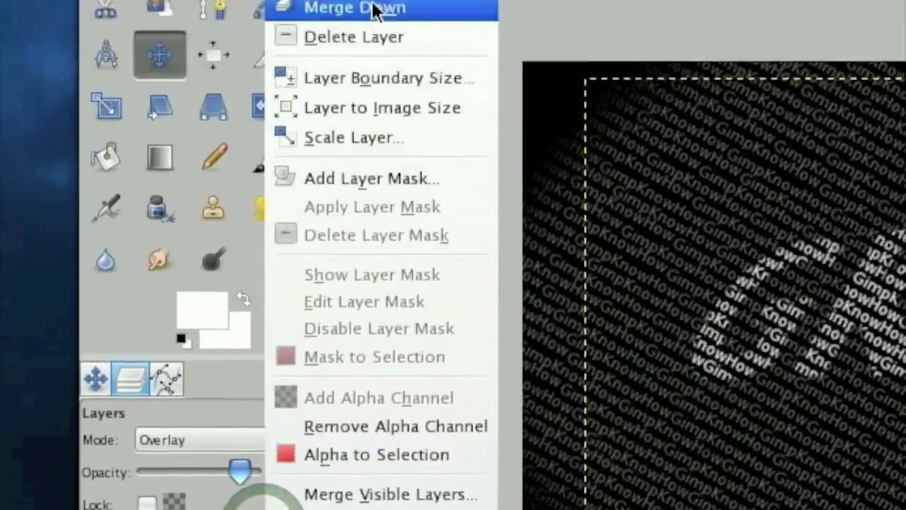
# - Try to merge the Overlay GKH layer down into the layer below it, and undo the merge
pyautogui.click(373, 10)
pyautogui.click(269, 347)
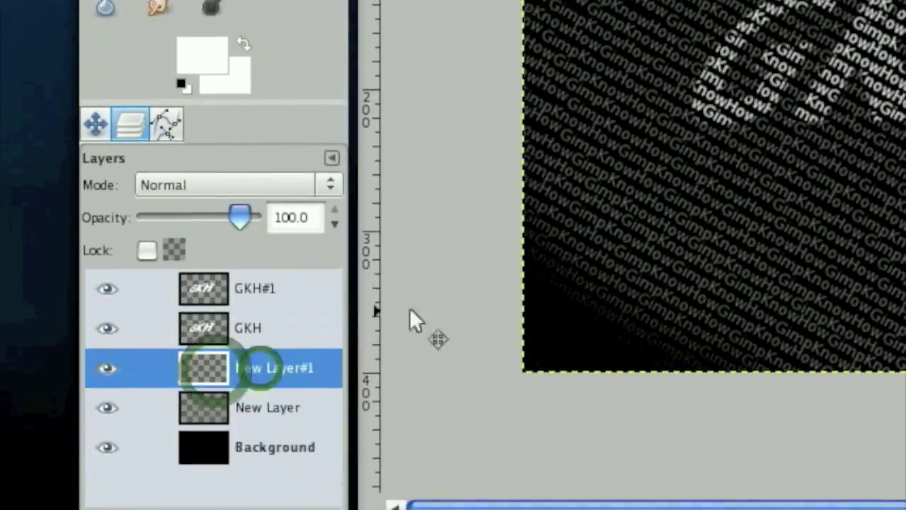
pyautogui.click(263, 437)
pyautogui.rightClick(267, 434)
pyautogui.click(366, 117)
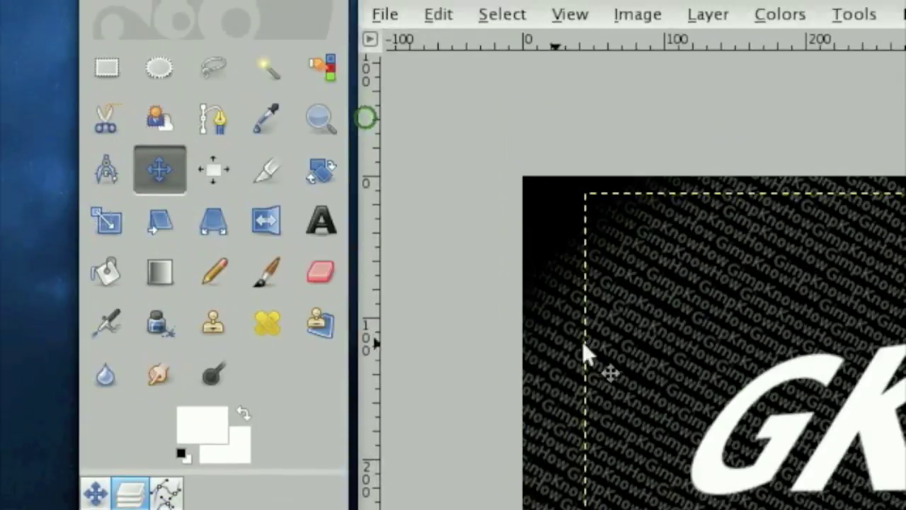
pyautogui.hotkey('ctrl', 'z')
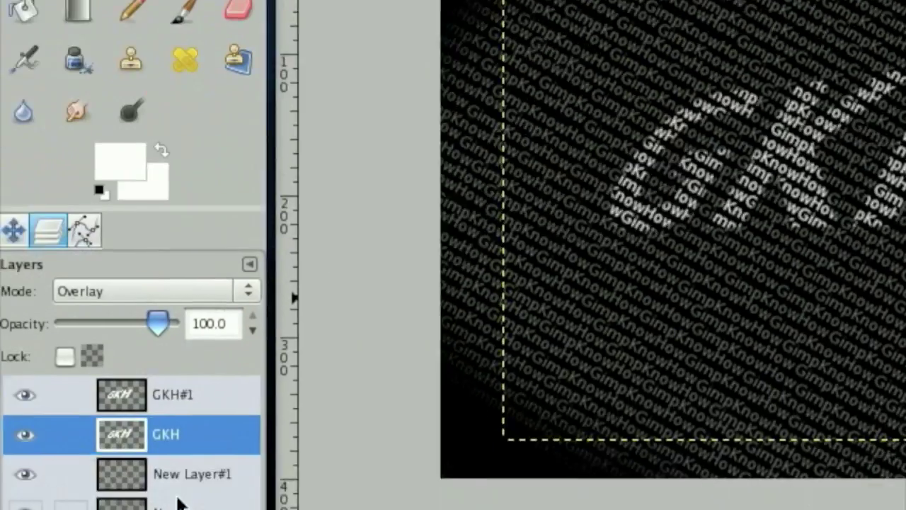
# - Add a new transparent layer directly above the Background layer and select it
pyautogui.click(274, 317)
pyautogui.click(257, 349)
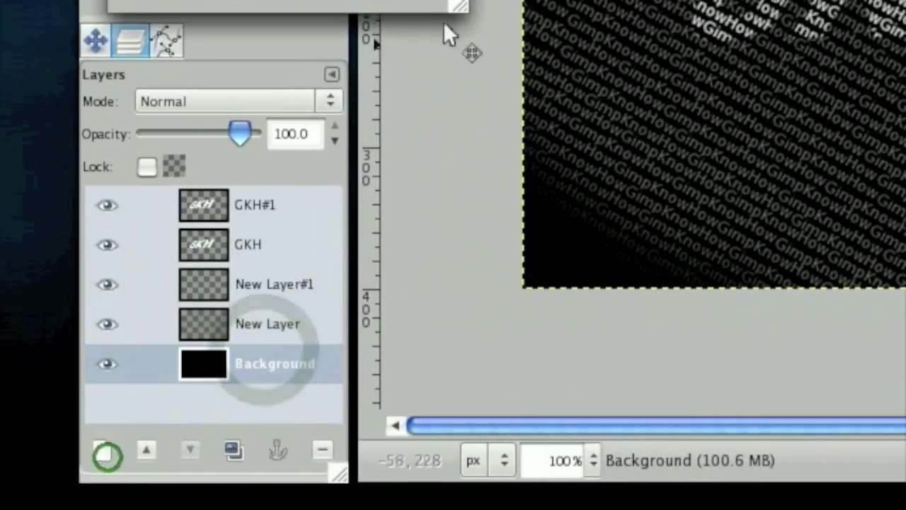
pyautogui.click(390, 70)
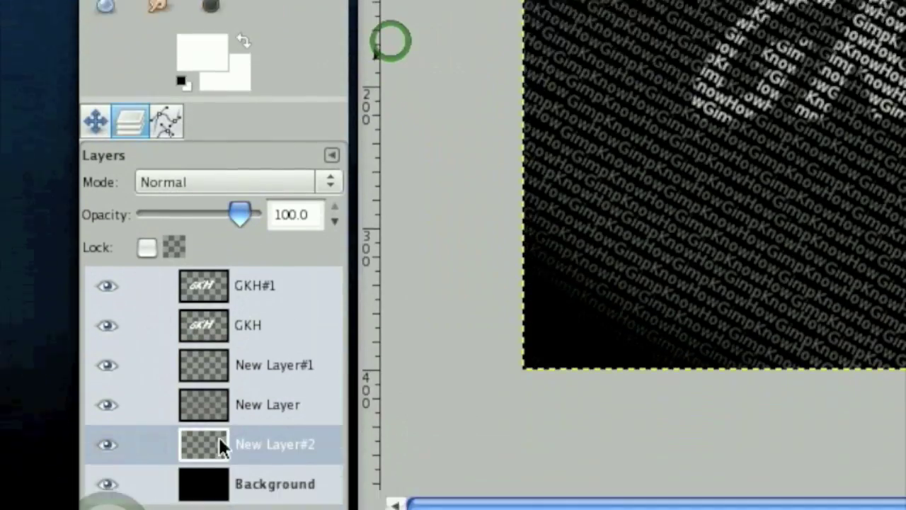
pyautogui.click(220, 371)
# - Draw a closed four-point path with the Paths tool, running from beside the G over the tops of the GKH letters
pyautogui.click(102, 30)
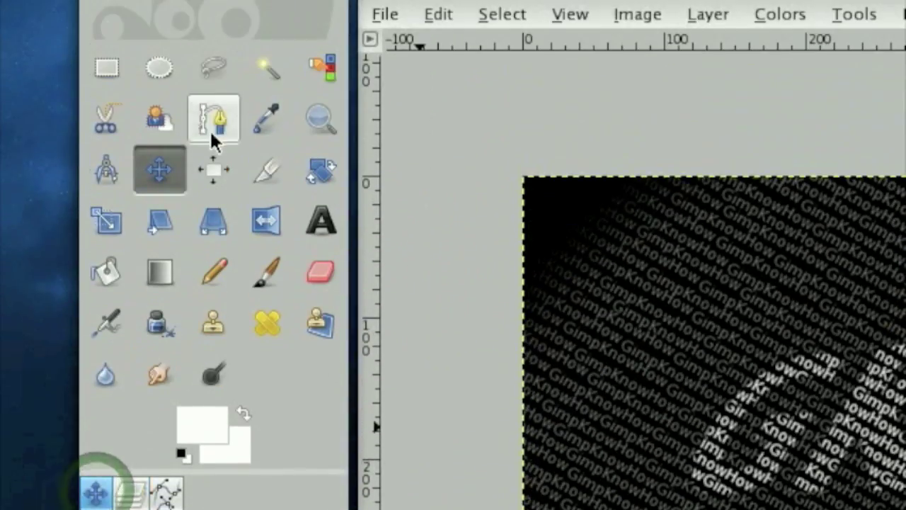
pyautogui.click(209, 129)
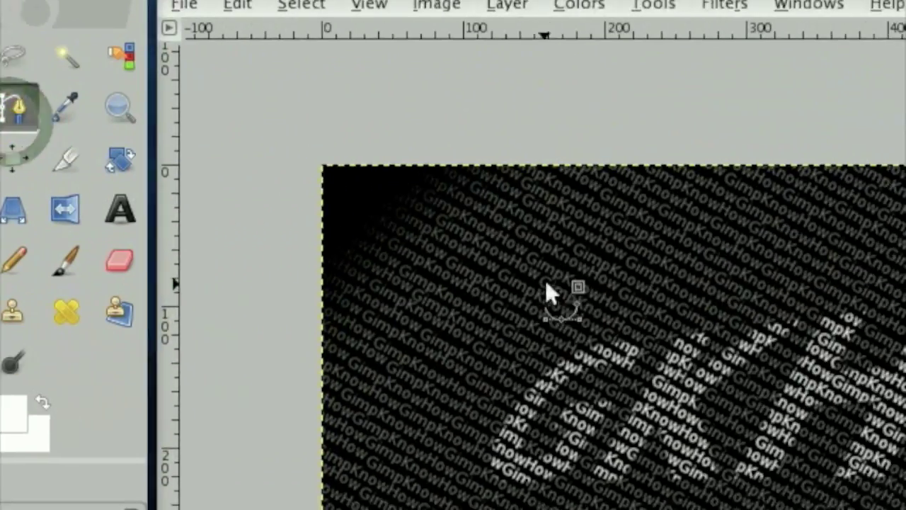
pyautogui.click(775, 287)
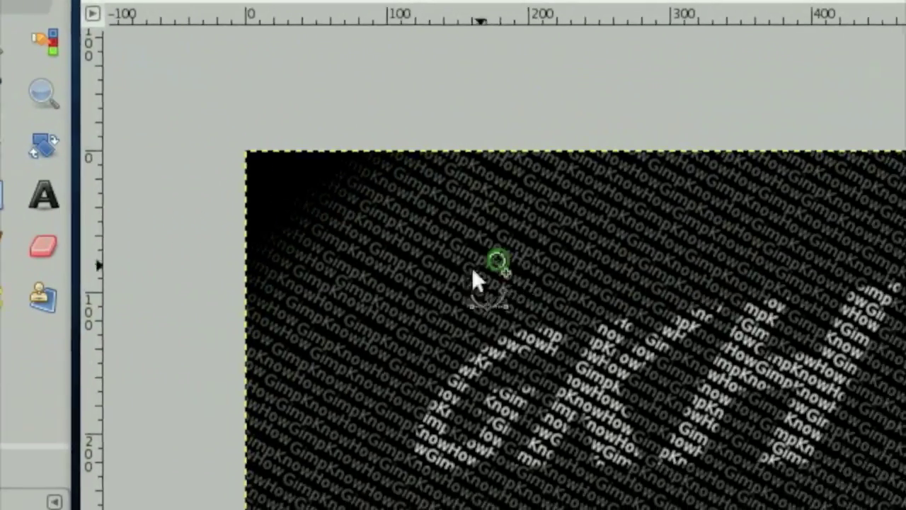
pyautogui.click(619, 476)
pyautogui.click(423, 285)
pyautogui.click(617, 141)
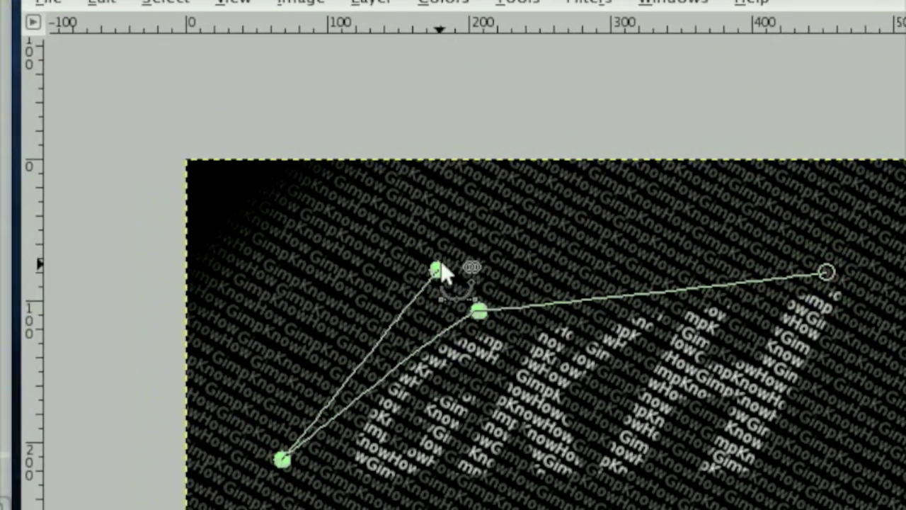
pyautogui.keyDown('ctrl'); pyautogui.click(369, 272); pyautogui.keyUp('ctrl')
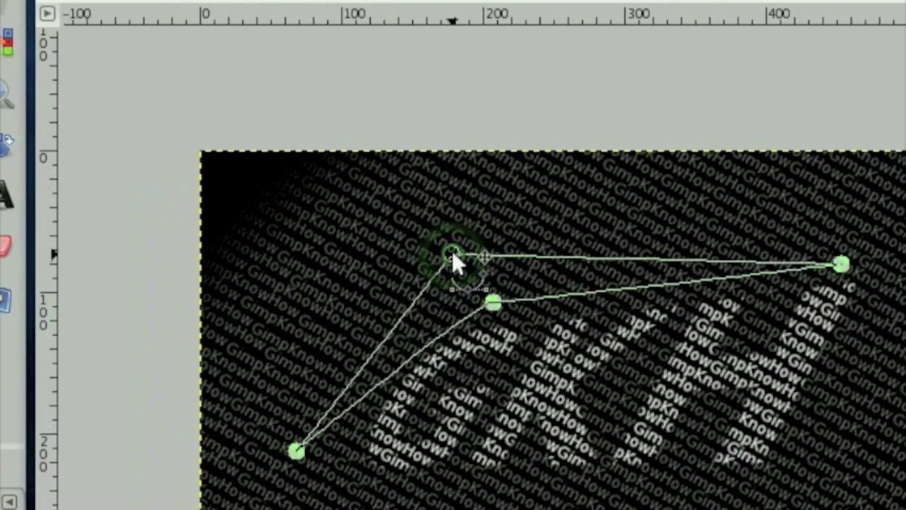
# - Bend the path's edges outward into a smooth tapering arc and convert the path to a selection
pyautogui.moveTo(557, 262); pyautogui.dragTo(562, 243)
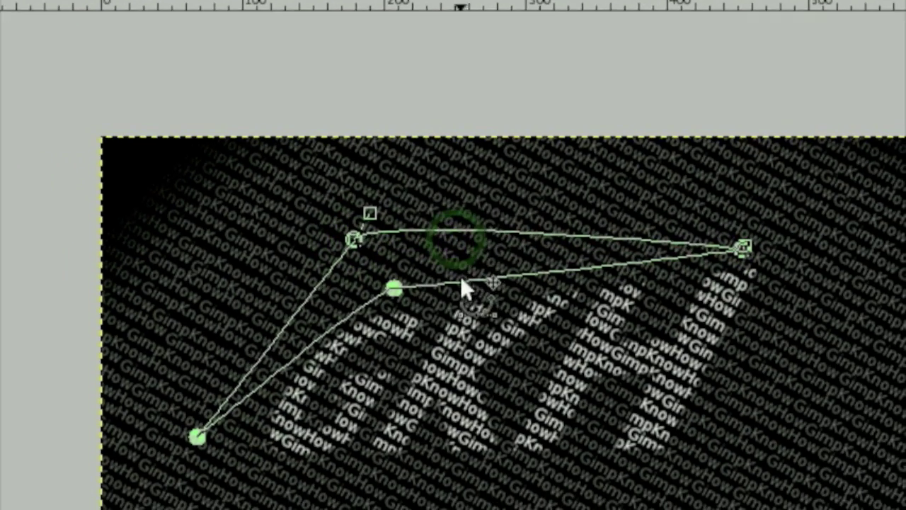
pyautogui.moveTo(474, 300); pyautogui.dragTo(460, 287)
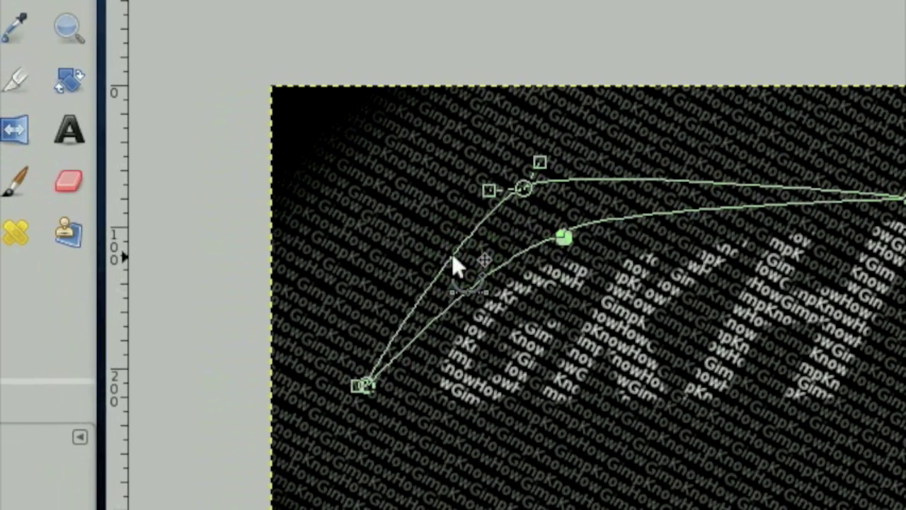
pyautogui.press('Return')
# - Fill the arc selection with lime green b4ff00 using Bucket Fill
pyautogui.click(114, 231)
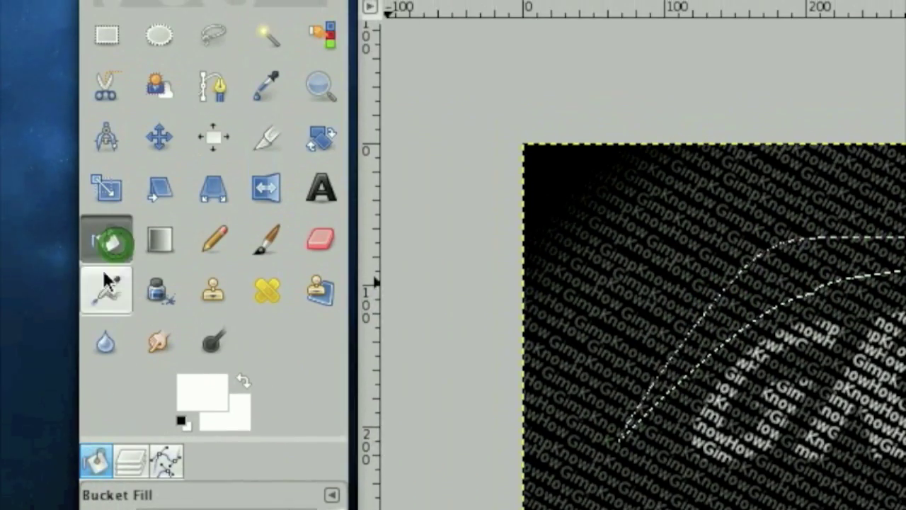
pyautogui.click(201, 393)
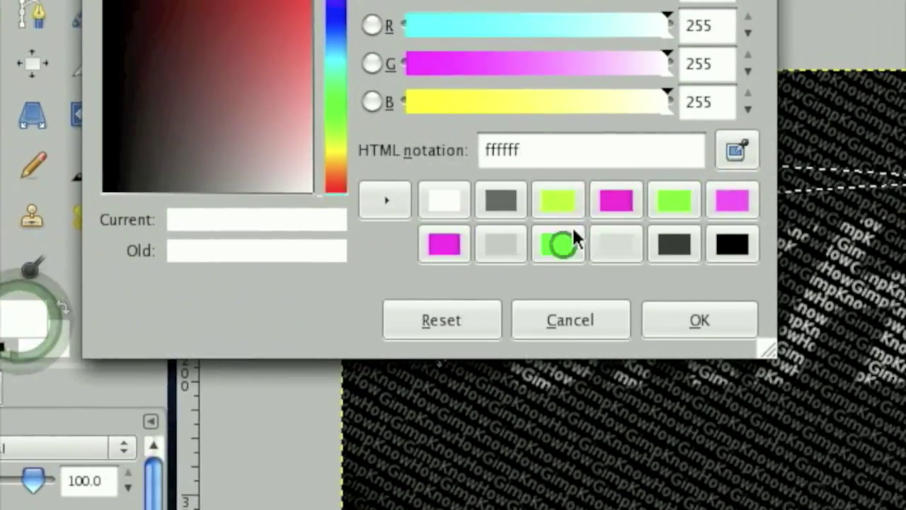
pyautogui.click(739, 129)
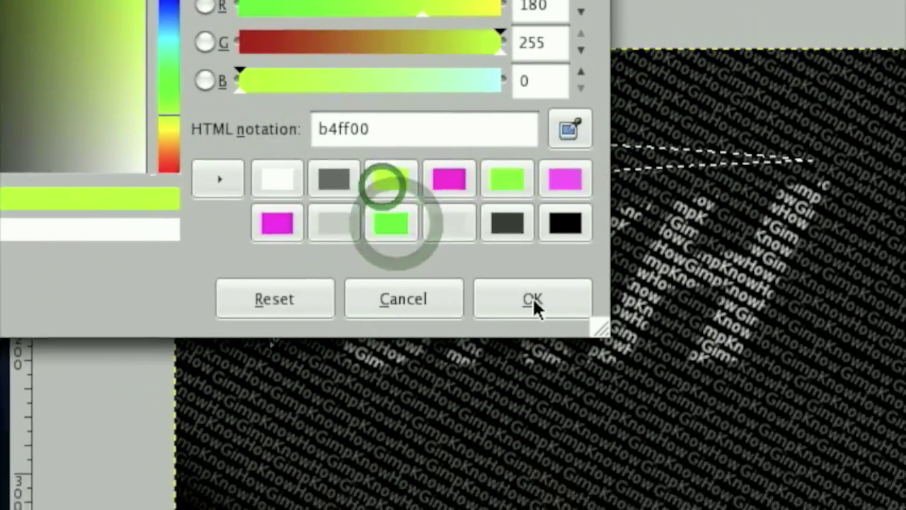
pyautogui.click(532, 299)
pyautogui.click(453, 242)
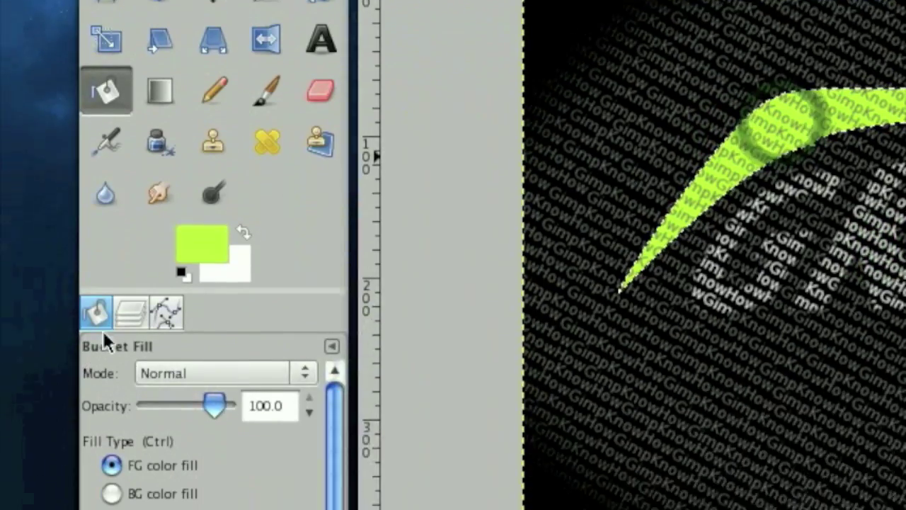
# - Move the green arc's layer above the text pattern layer and clear the selection
pyautogui.click(132, 270)
pyautogui.moveTo(271, 357); pyautogui.dragTo(276, 318)
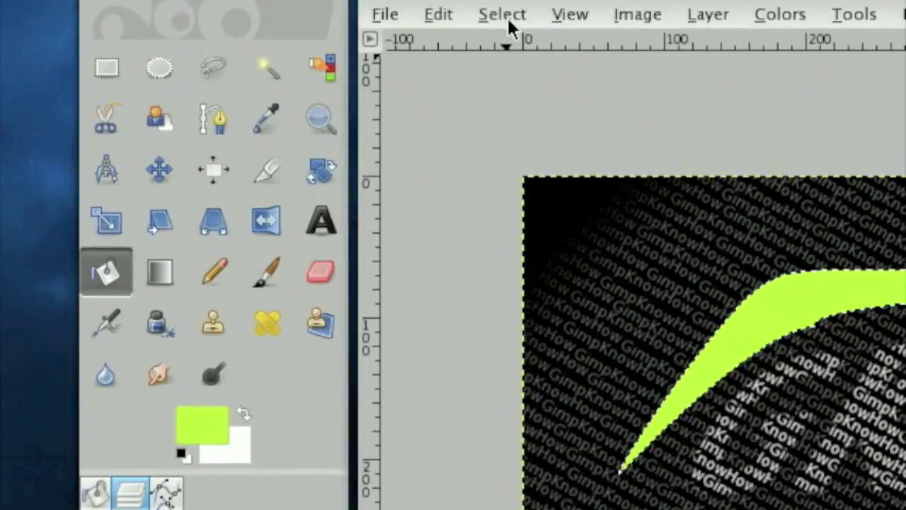
pyautogui.click(499, 14)
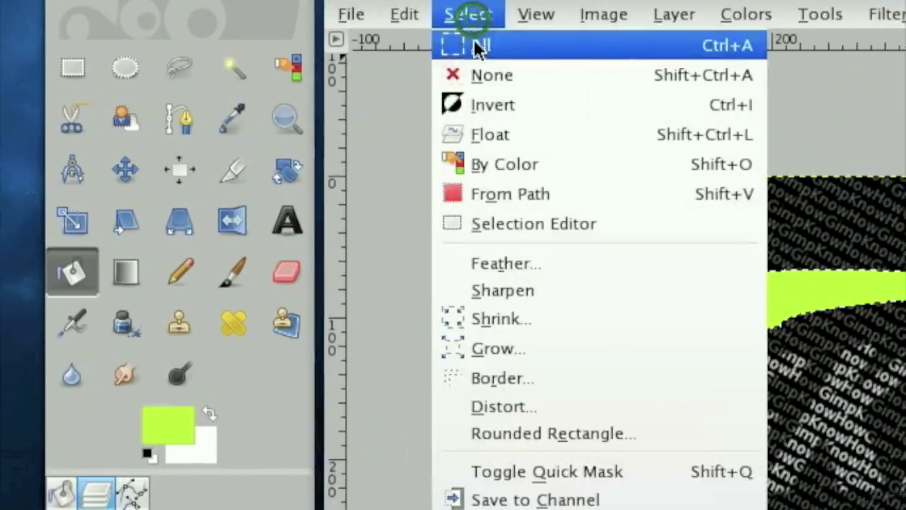
pyautogui.click(479, 46)
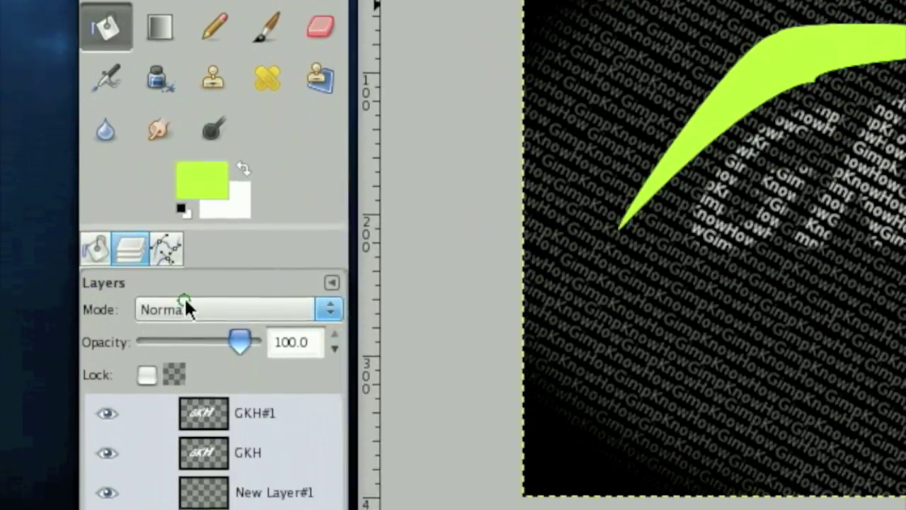
# - Set the green arc layer's mode to Overlay and duplicate the layer
pyautogui.click(184, 310)
pyautogui.click(184, 470)
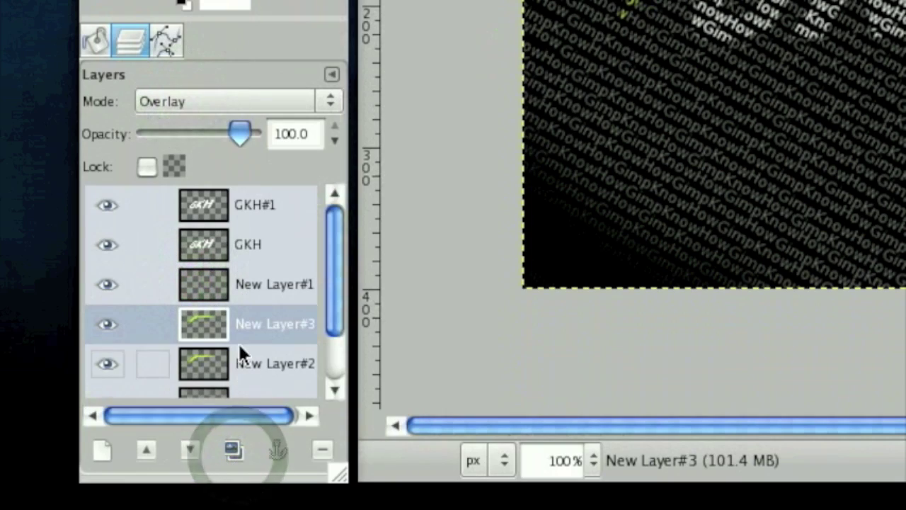
pyautogui.click(239, 337)
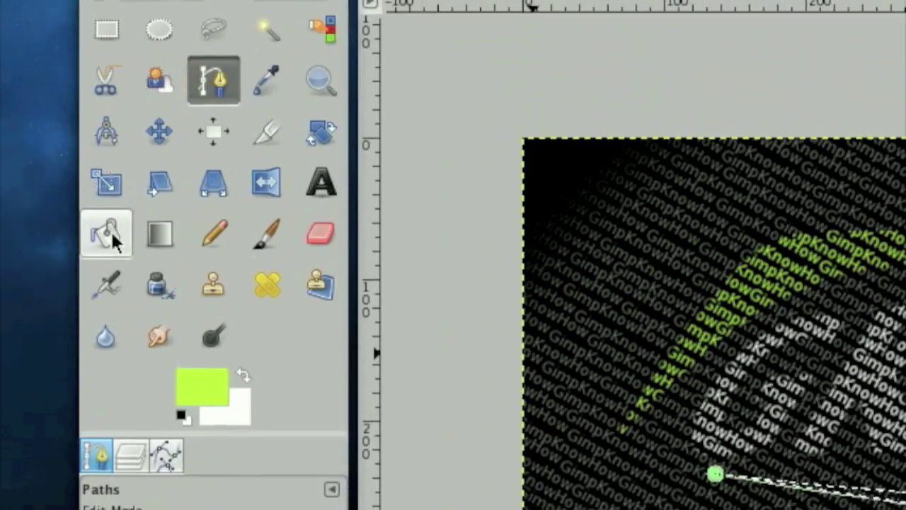
# - Fill the selected path shape below the GKH text with pink using Bucket Fill, and clear the selection
pyautogui.click(111, 233)
pyautogui.click(133, 384)
pyautogui.click(253, 435)
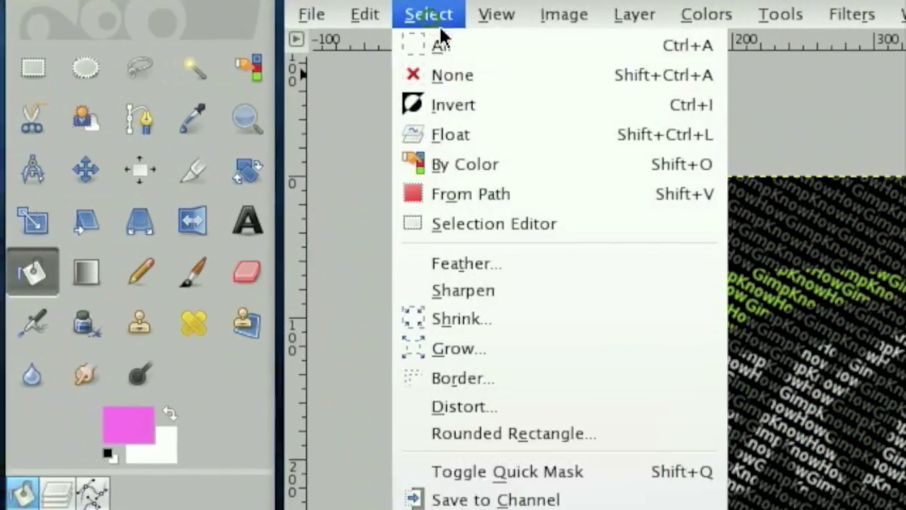
pyautogui.click(453, 74)
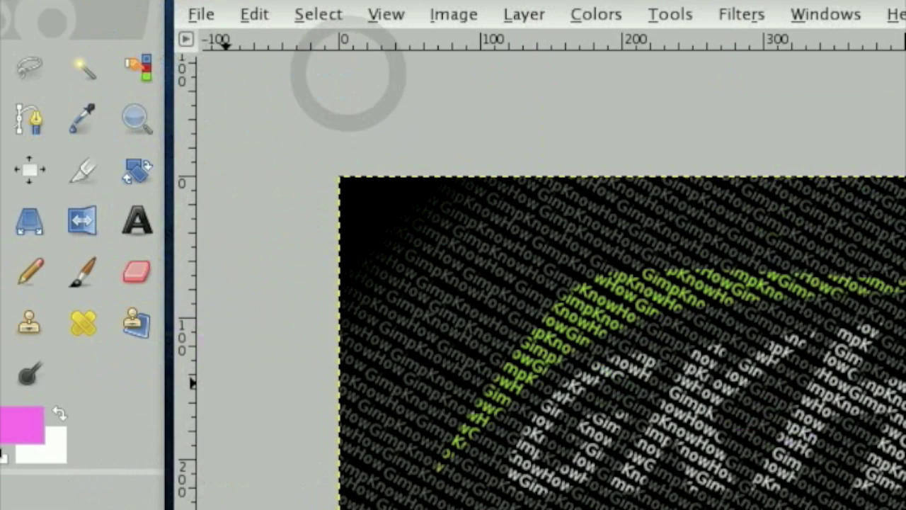
# - Set the pink shape layer's mode to Overlay and duplicate the layer
pyautogui.click(119, 495)
pyautogui.click(206, 378)
pyautogui.click(210, 322)
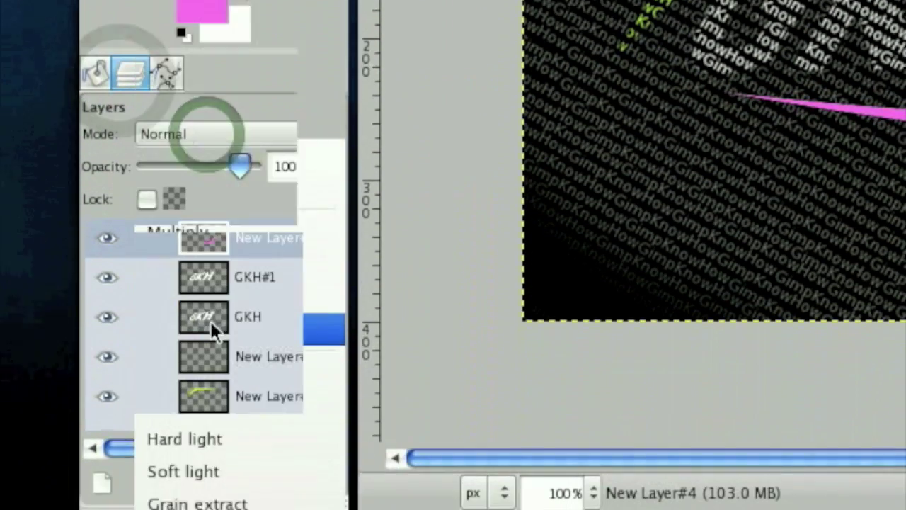
pyautogui.click(211, 322)
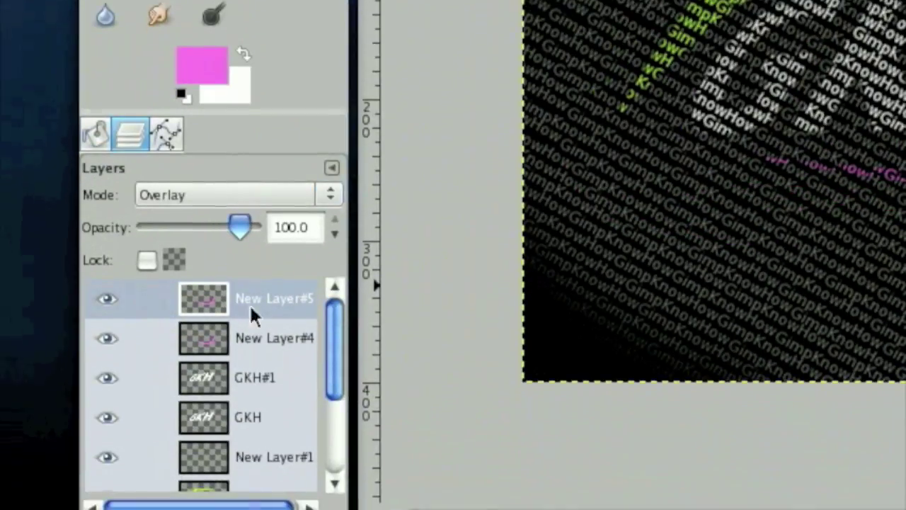
# - Add a layer mask to the duplicated pink shape layer
pyautogui.rightClick(266, 274)
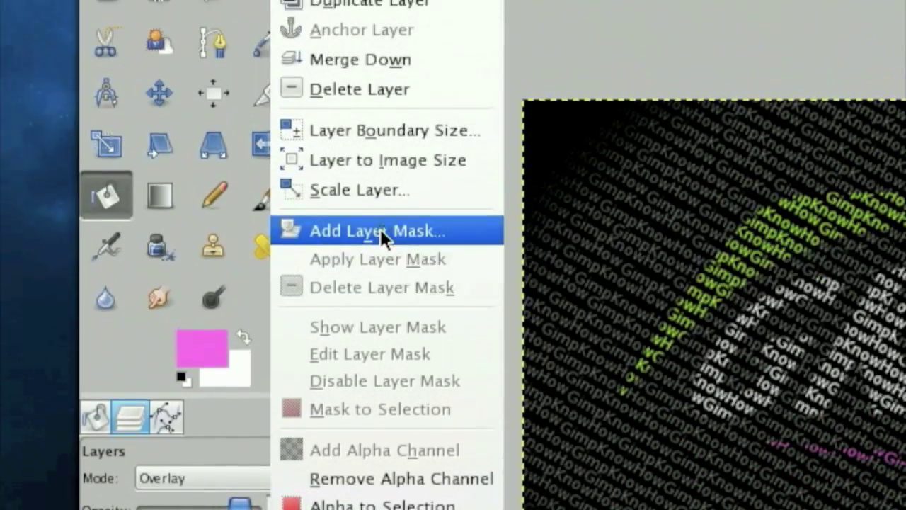
pyautogui.click(380, 230)
pyautogui.click(386, 388)
pyautogui.click(105, 427)
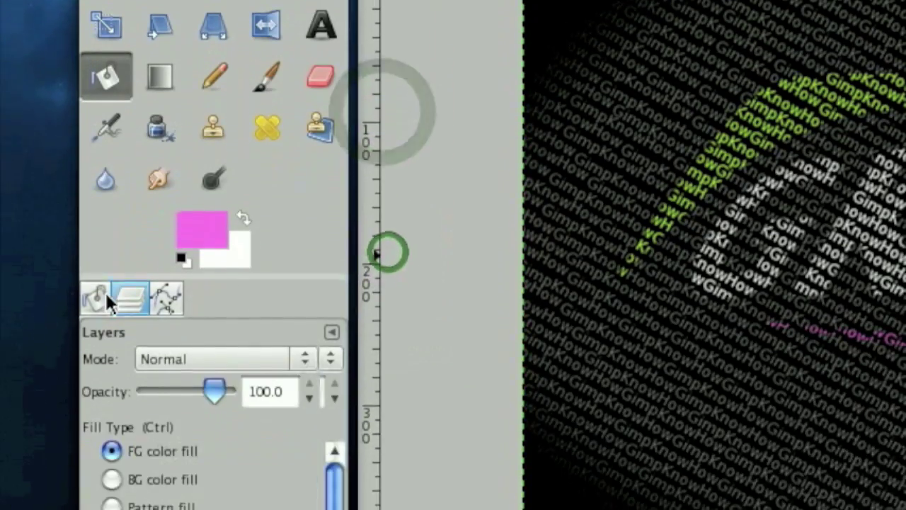
# - Choose the Paintbrush with black as the foreground colour and add a layer mask to the original pink shape layer
pyautogui.click(268, 142)
pyautogui.click(181, 315)
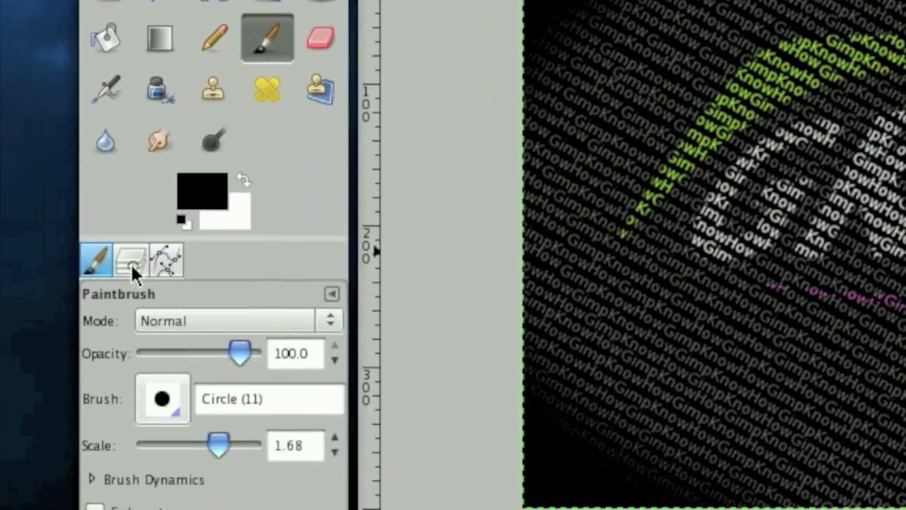
pyautogui.click(130, 262)
pyautogui.rightClick(249, 298)
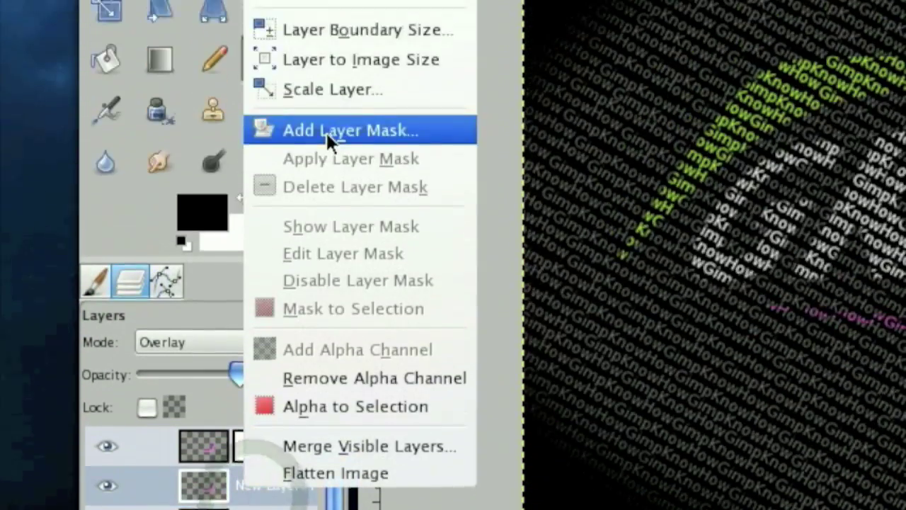
pyautogui.click(328, 141)
pyautogui.click(386, 282)
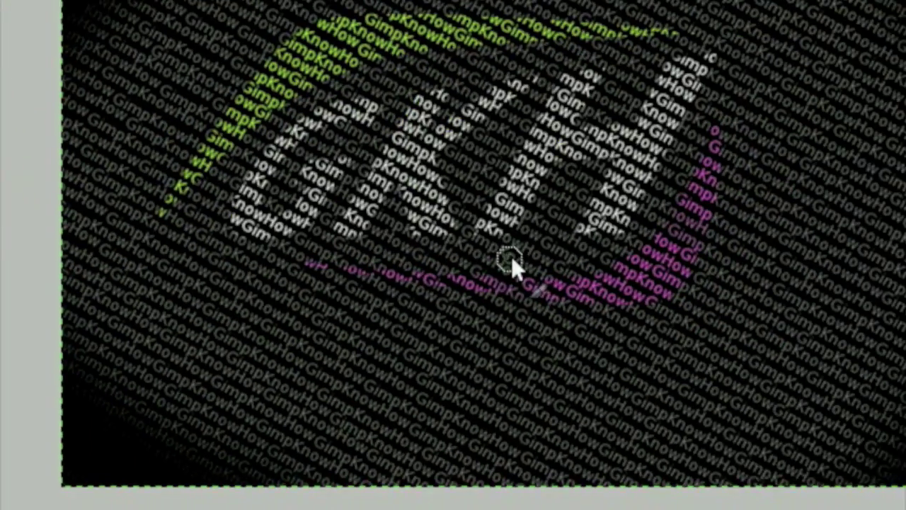
# - Paint black strokes on the layer masks of both pink shape layers to cut gaps into the curve
pyautogui.click(473, 242)
pyautogui.keyDown('shift'); pyautogui.click(473, 310); pyautogui.keyUp('shift')
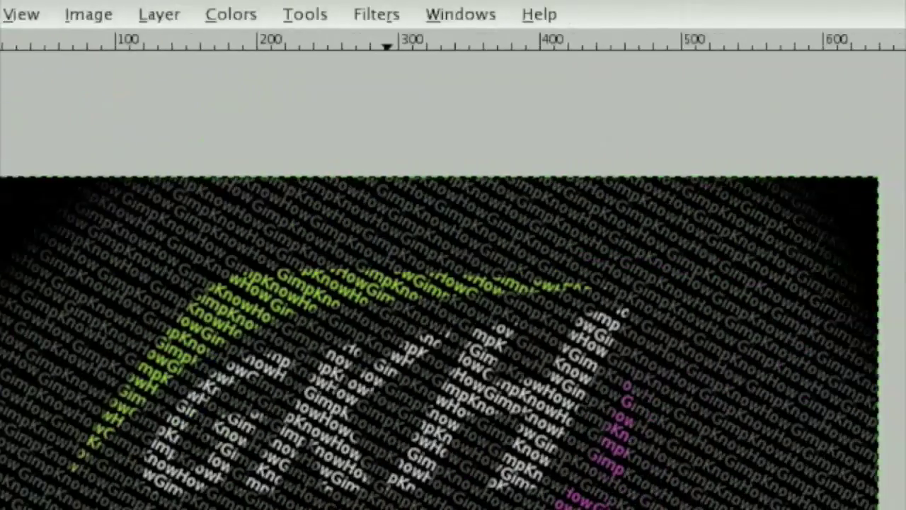
pyautogui.click(492, 2)
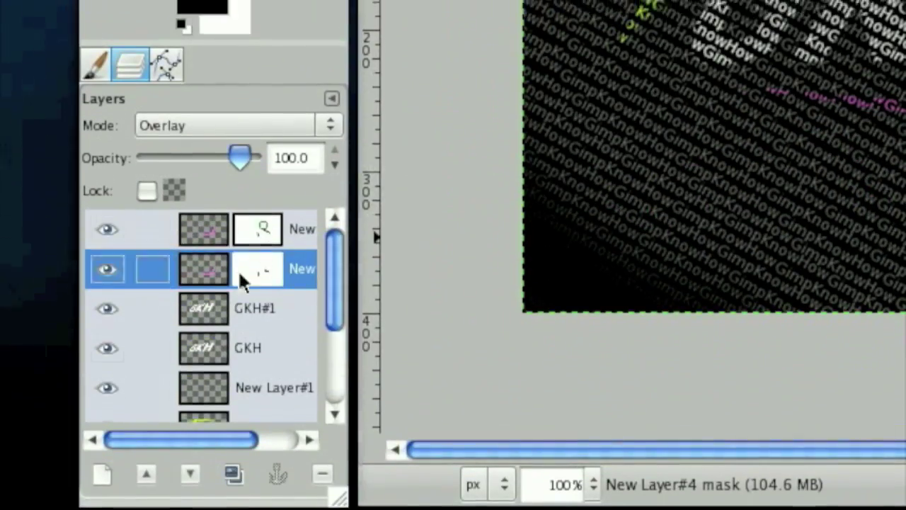
pyautogui.click(258, 229)
# - Add the text "D E S I G N S" below the pink curve in Sans Bold at 29 px
pyautogui.click(215, 221)
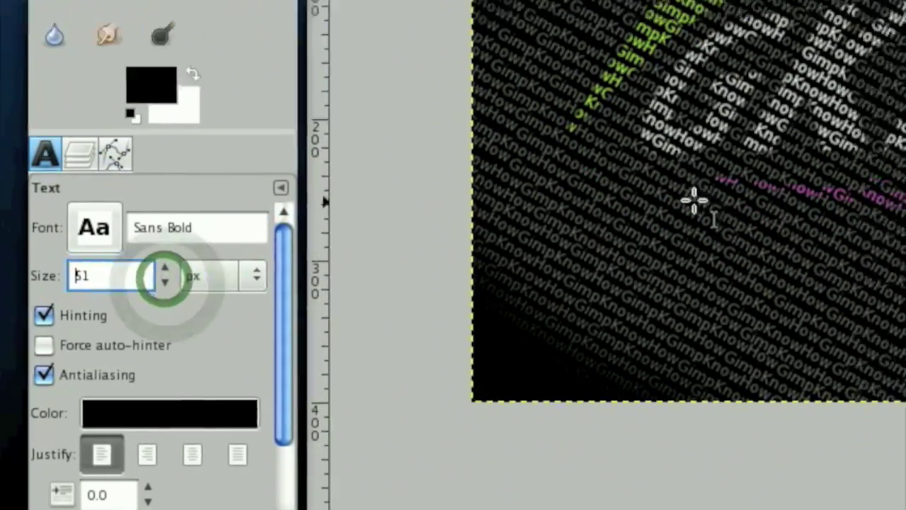
pyautogui.moveTo(743, 180); pyautogui.dragTo(905, 256)
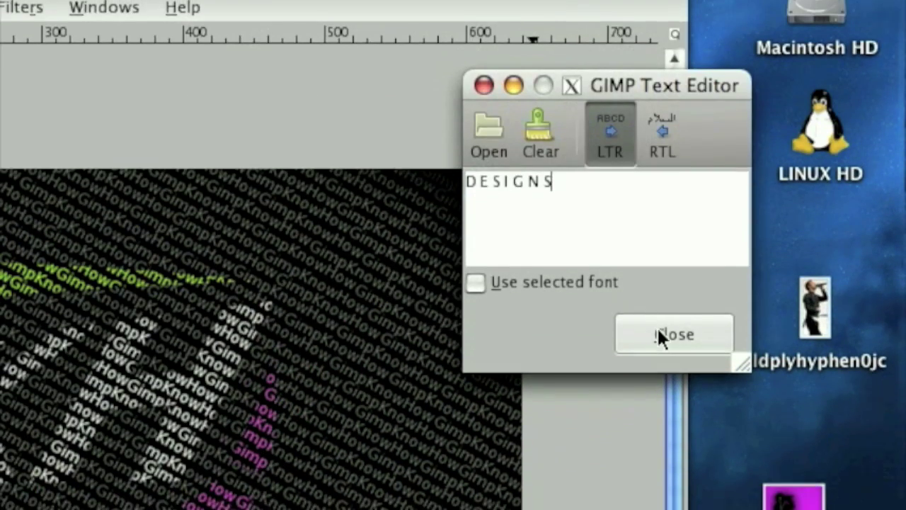
pyautogui.click(673, 196)
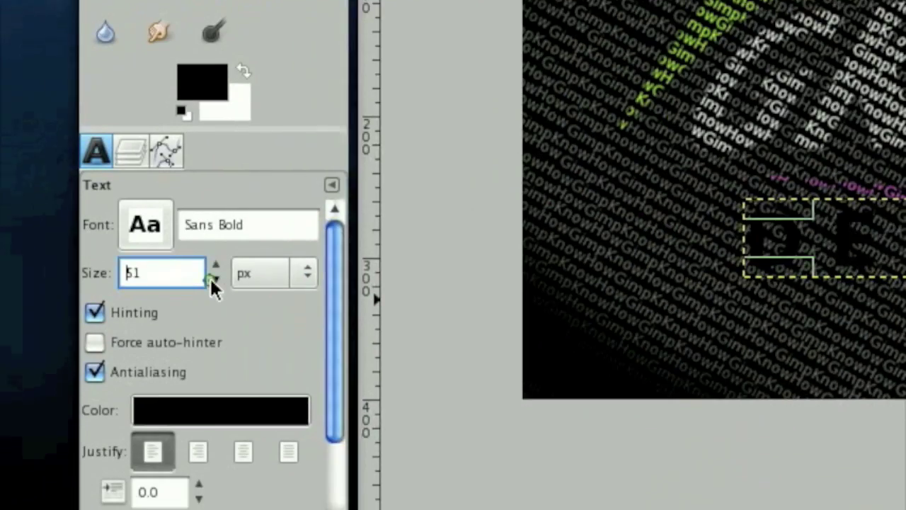
pyautogui.click(211, 279)
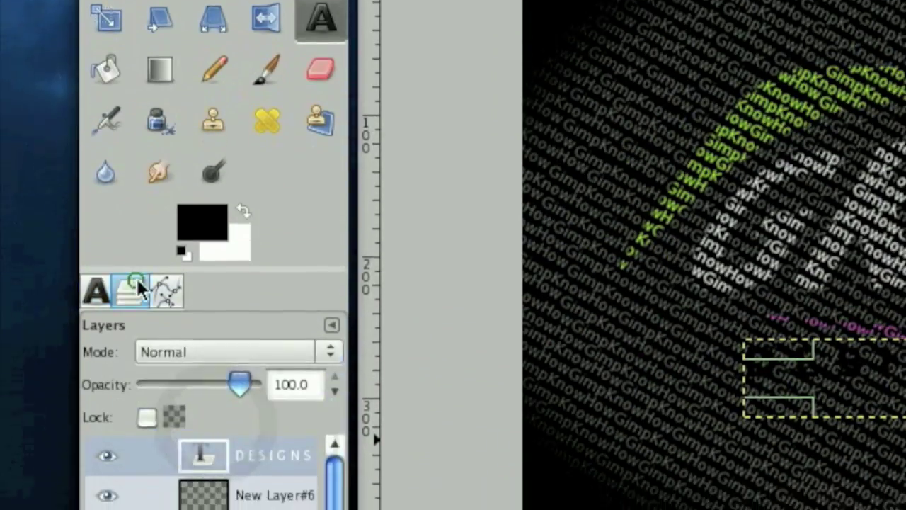
# - Recolour the D E S I G N S text with a saved magenta swatch
pyautogui.click(96, 213)
pyautogui.click(278, 472)
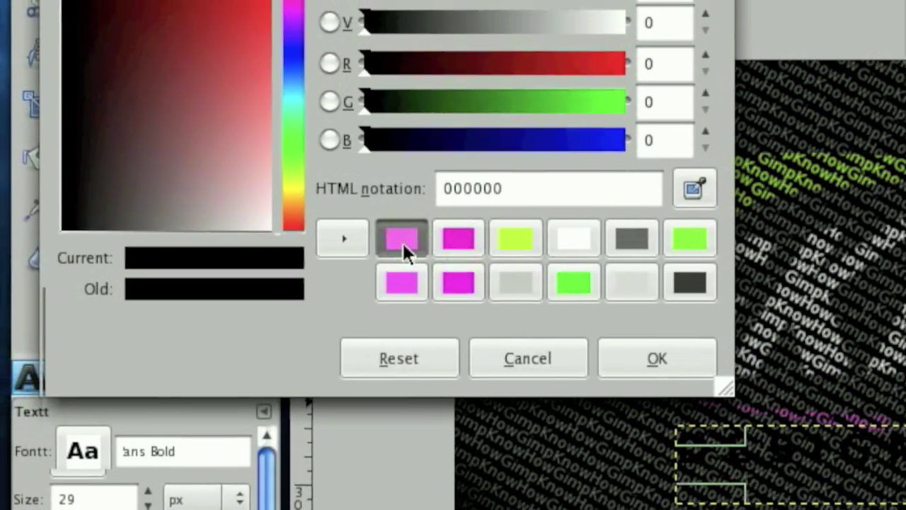
pyautogui.click(471, 17)
pyautogui.click(464, 238)
pyautogui.click(642, 373)
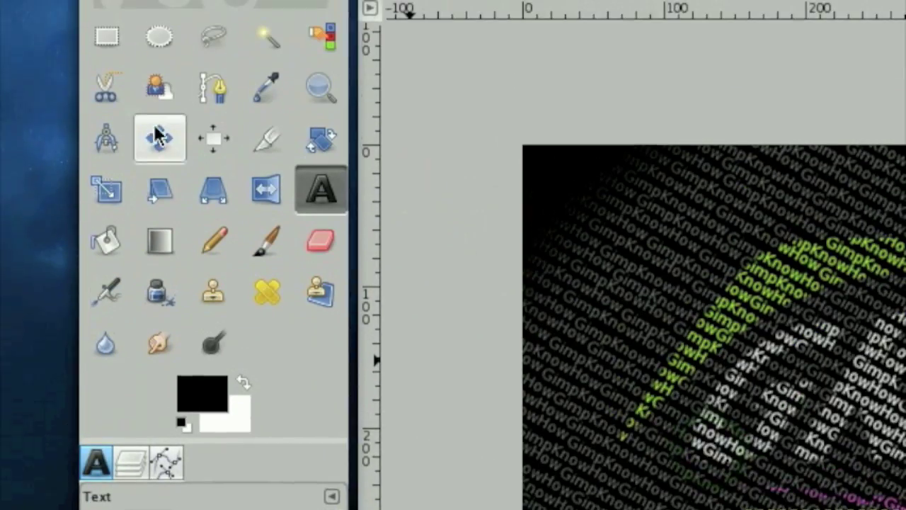
# - Duplicate the D E S I G N S text layer and expand the lower copy to the image size
pyautogui.click(91, 13)
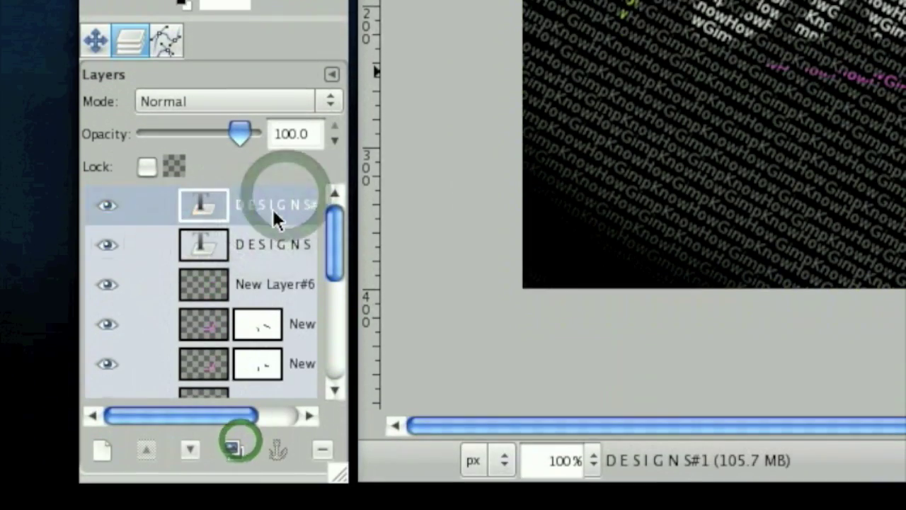
pyautogui.click(255, 245)
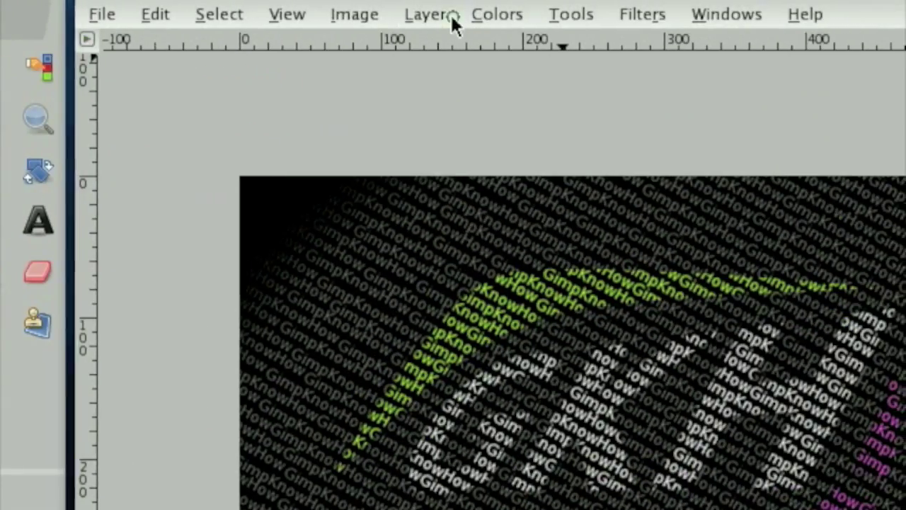
pyautogui.click(454, 15)
pyautogui.click(427, 14)
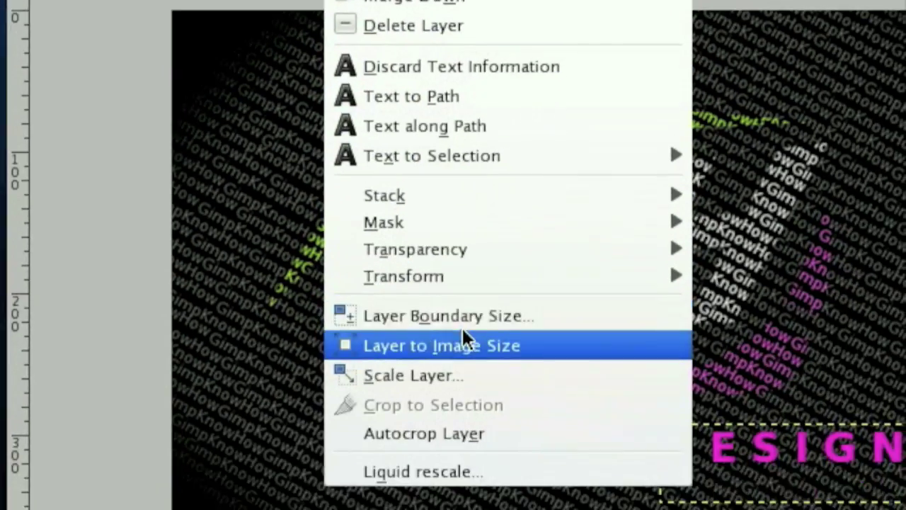
pyautogui.click(521, 507)
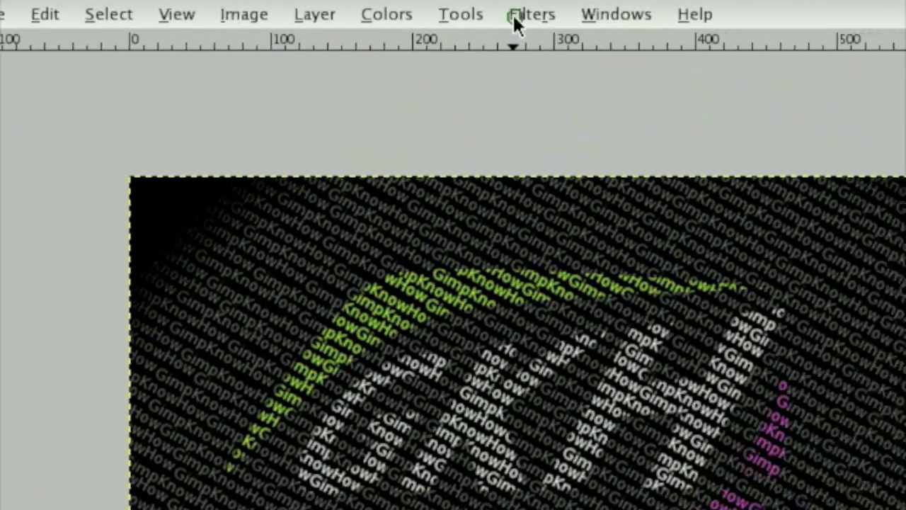
# - Apply a Gaussian Blur with a 9 px horizontal and vertical radius to the lower D E S I G N S layer
pyautogui.click(524, 16)
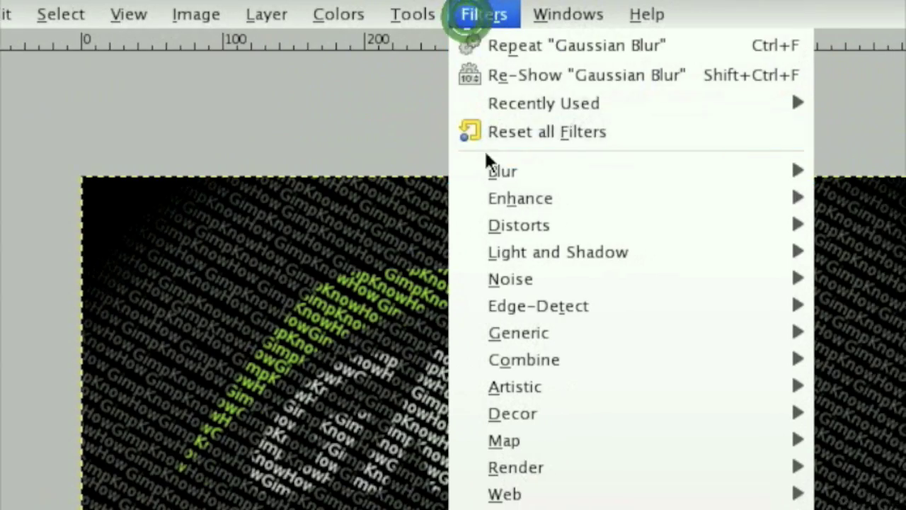
pyautogui.moveTo(497, 175)
pyautogui.click(897, 201)
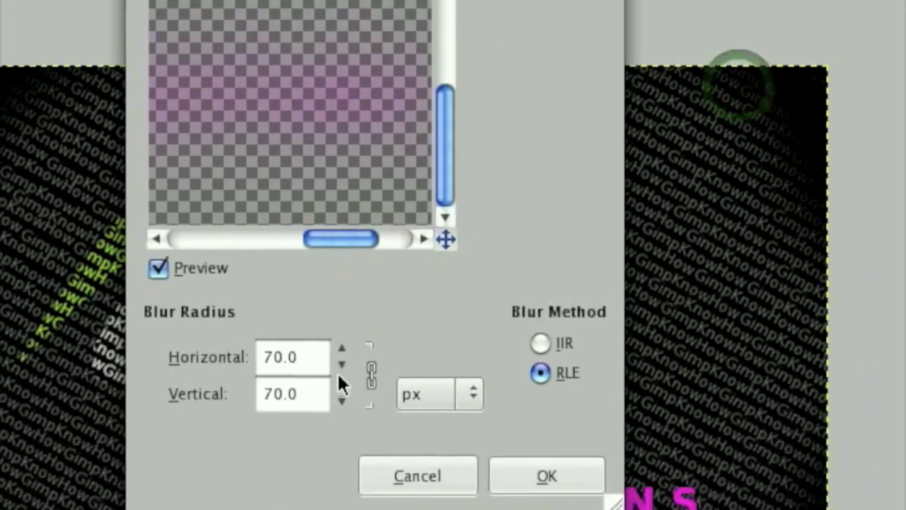
pyautogui.click(186, 475)
pyautogui.click(186, 459)
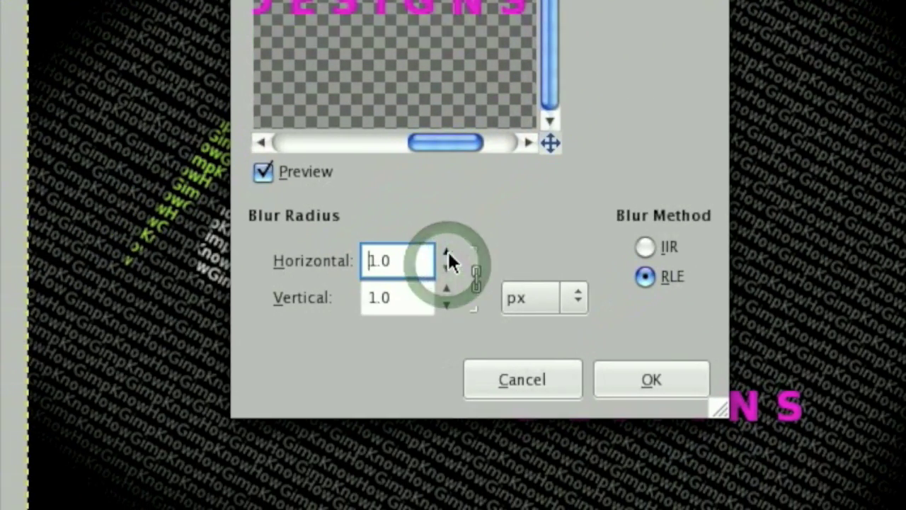
pyautogui.click(448, 252)
pyautogui.click(451, 251)
pyautogui.click(651, 380)
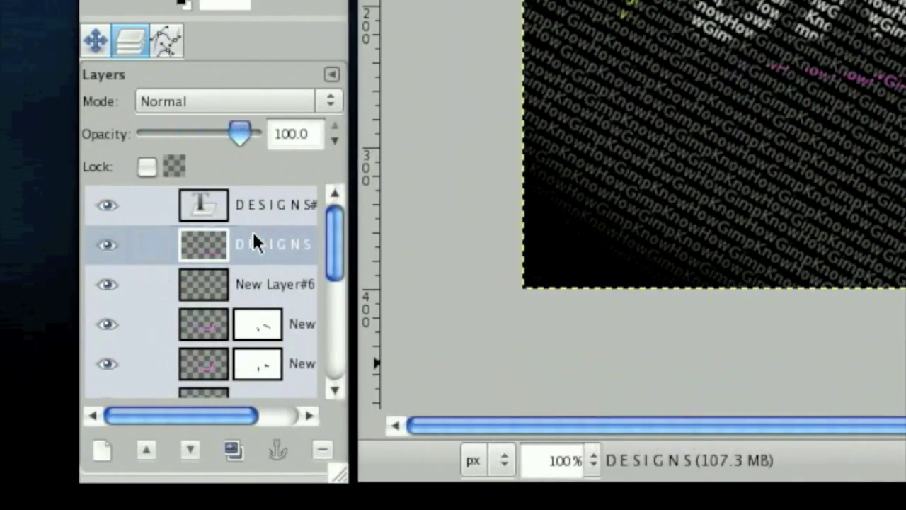
# - Merge the sharp D E S I G N S text layer down onto the blurred one and lower its opacity to about 70.7
pyautogui.click(253, 224)
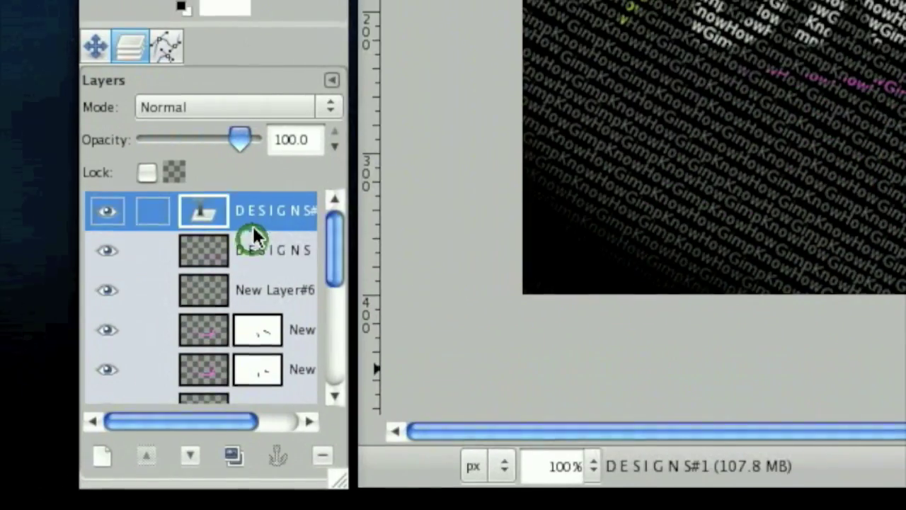
pyautogui.rightClick(255, 225)
pyautogui.click(356, 83)
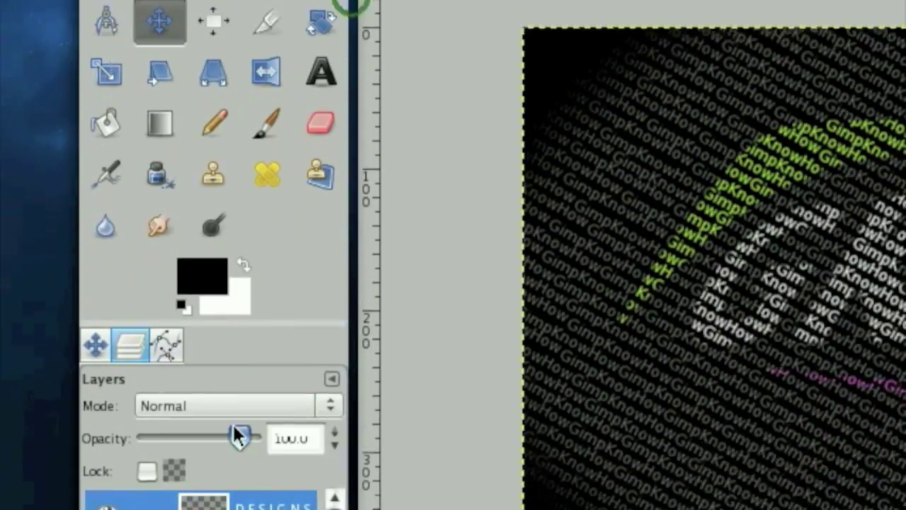
pyautogui.moveTo(241, 437); pyautogui.dragTo(186, 438)
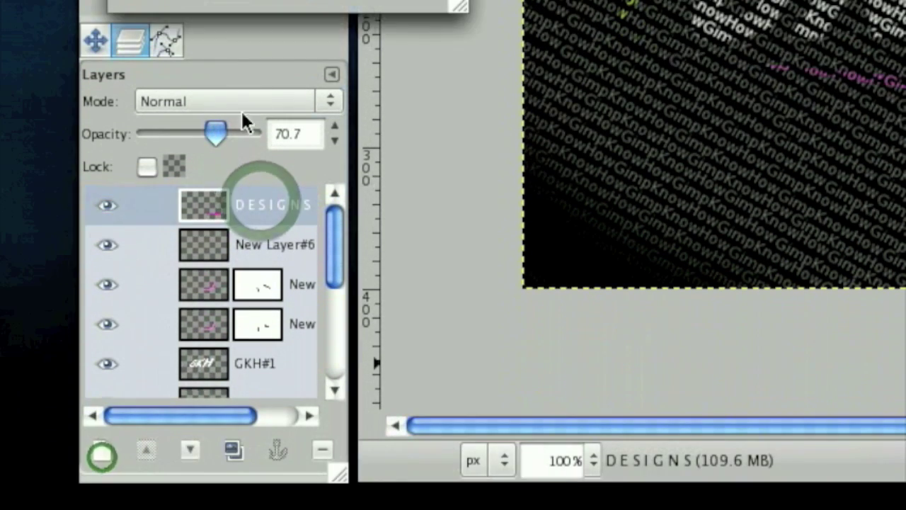
# - Add a new layer and create the text "GKH" in light green directly before the D E S I G N S text
pyautogui.click(99, 35)
pyautogui.click(336, 62)
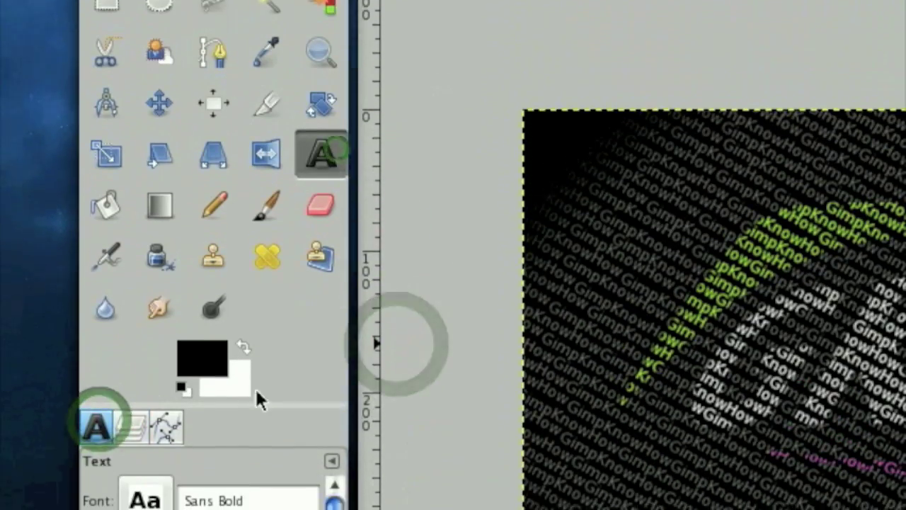
pyautogui.click(145, 499)
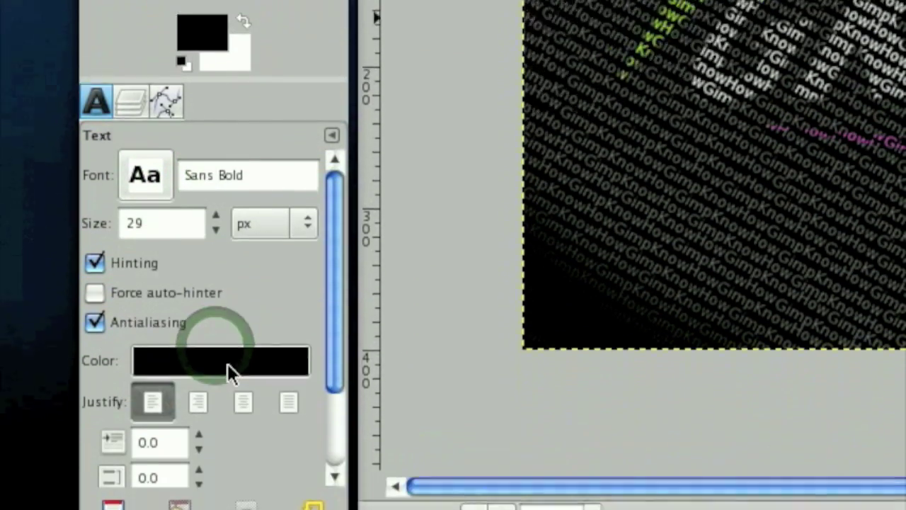
pyautogui.click(229, 304)
pyautogui.click(530, 147)
pyautogui.click(663, 257)
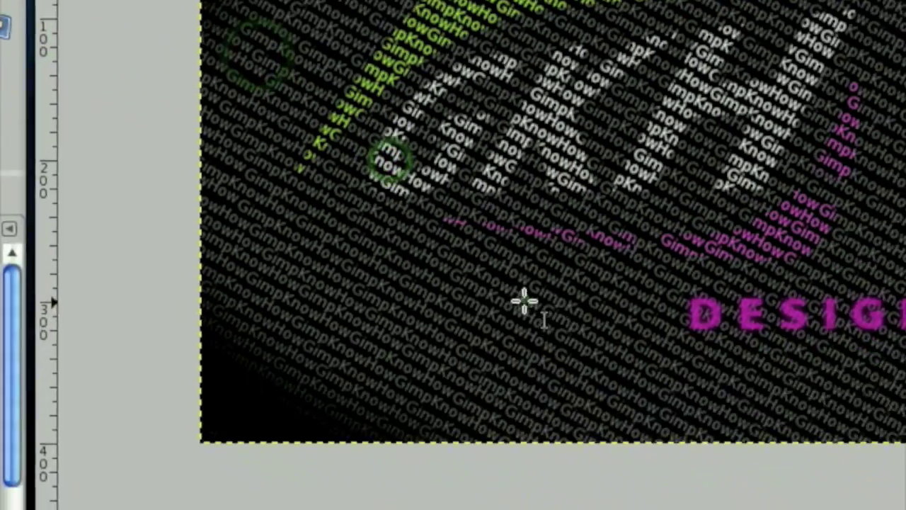
pyautogui.moveTo(796, 392); pyautogui.dragTo(877, 494)
pyautogui.write('GKH')
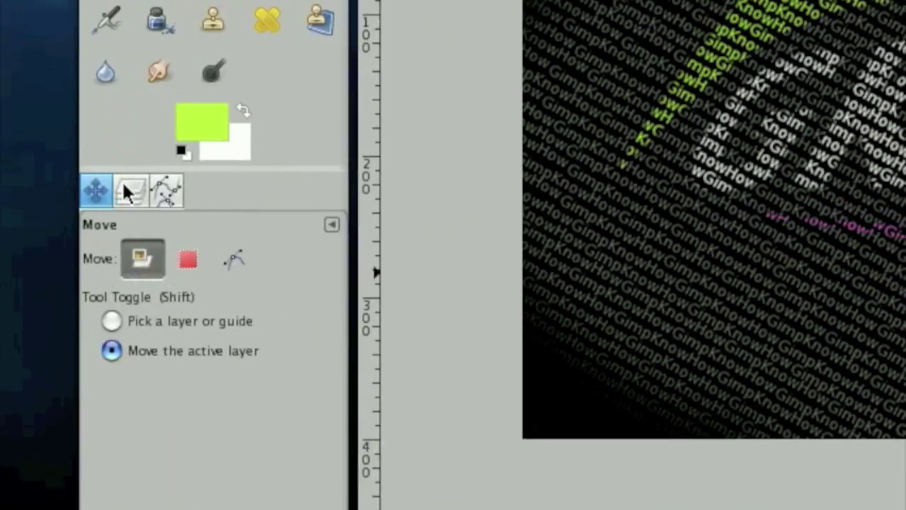
# - Duplicate the small green GKH text layer and expand the lower copy to the image size
pyautogui.click(125, 190)
pyautogui.click(284, 292)
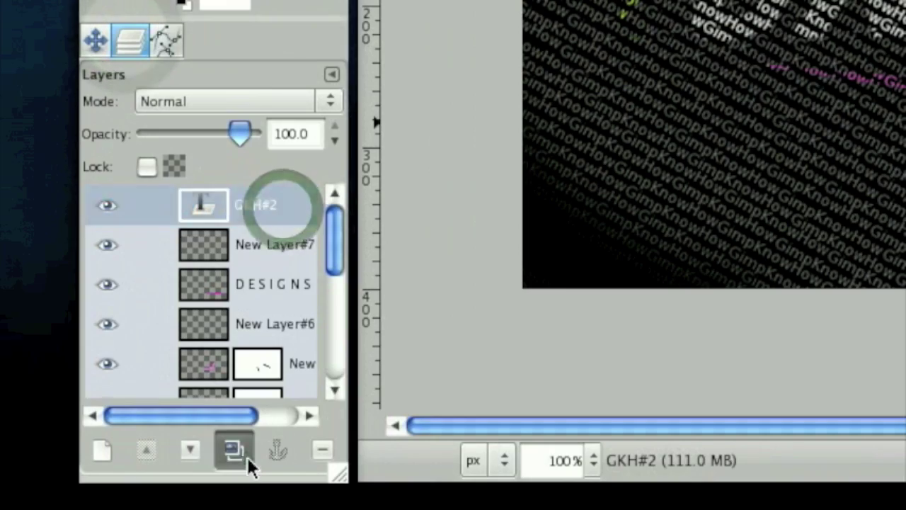
pyautogui.click(247, 456)
pyautogui.click(245, 246)
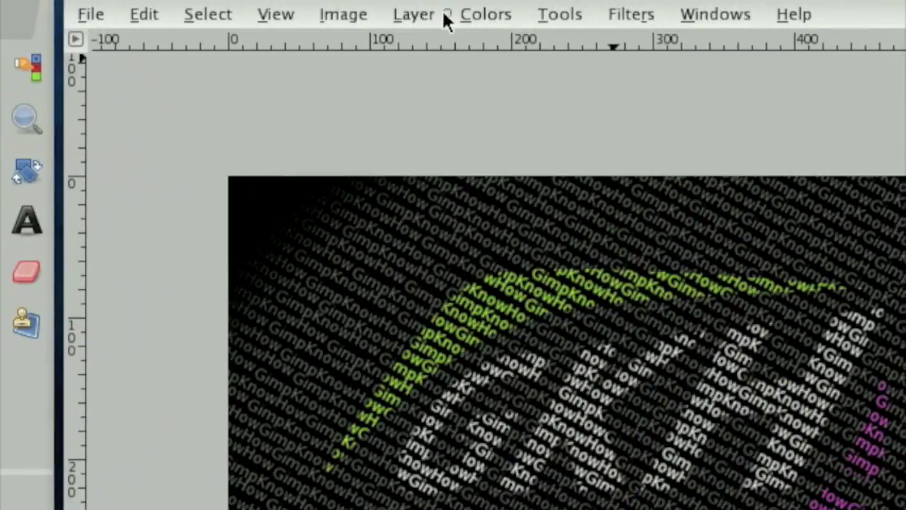
pyautogui.click(446, 17)
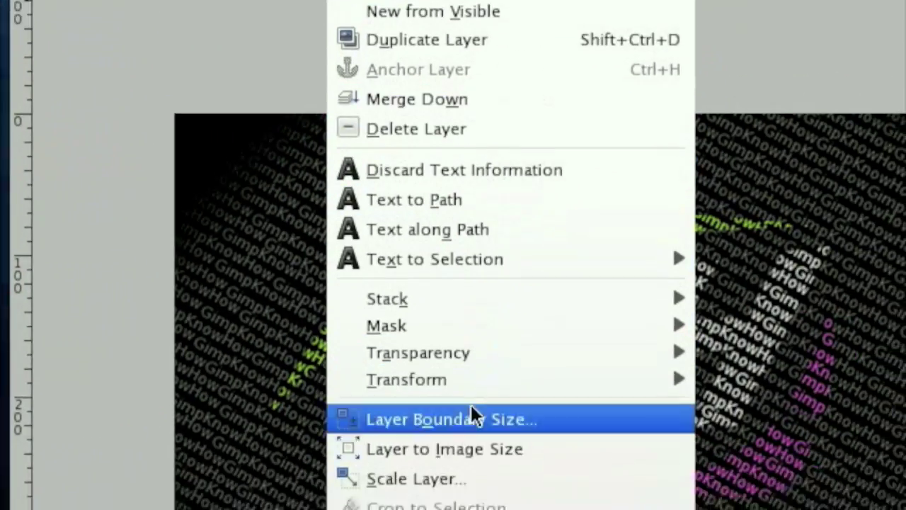
pyautogui.click(470, 448)
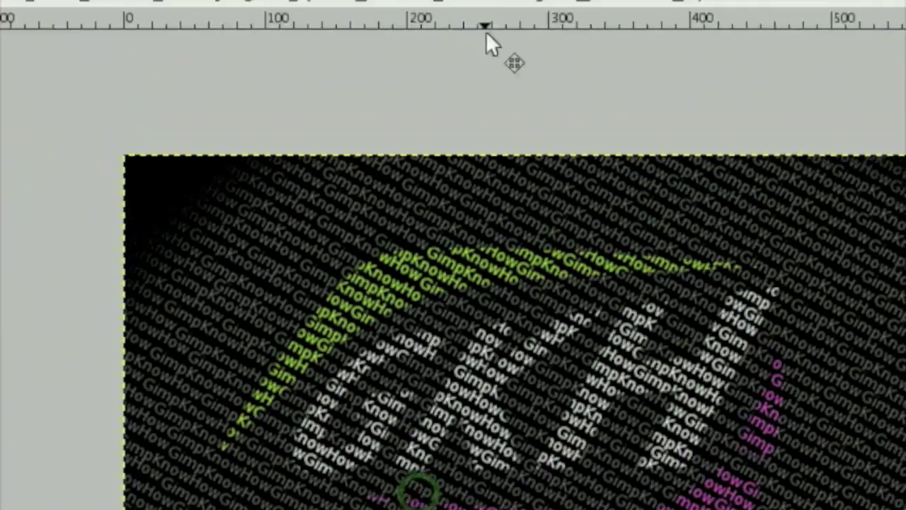
# - Apply a 9 px Gaussian Blur with the RLE method to the lower green GKH layer
pyautogui.click(482, 12)
pyautogui.moveTo(467, 171)
pyautogui.click(872, 198)
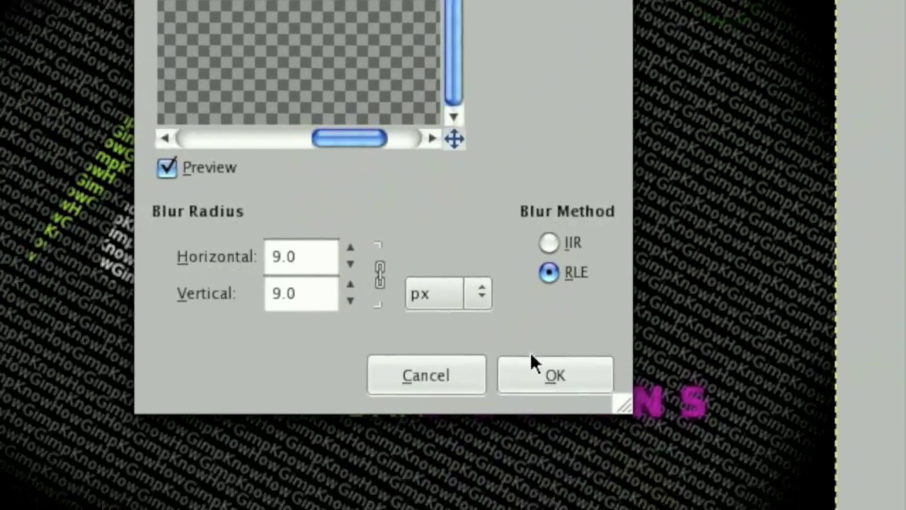
pyautogui.click(535, 365)
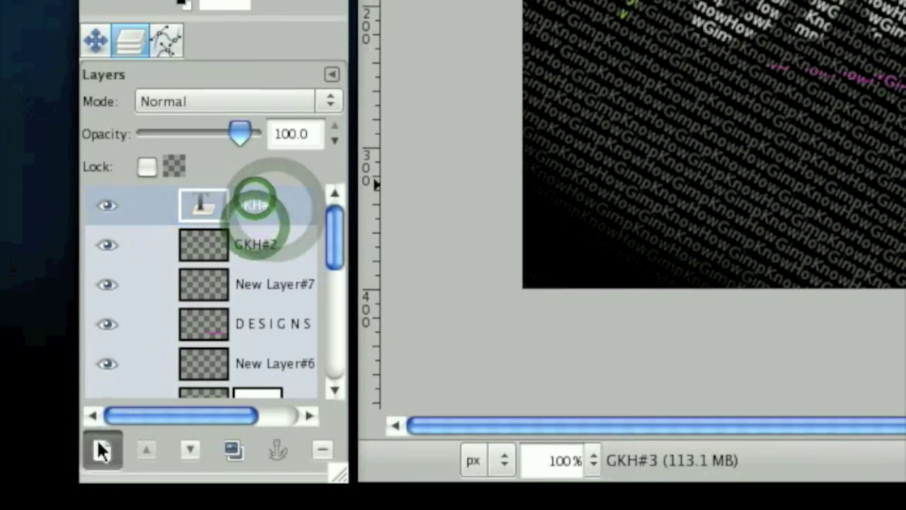
# - Add a new layer and fill a thin rectangular selection beneath the GKH D E S I G N S text with white
pyautogui.click(100, 503)
pyautogui.click(379, 18)
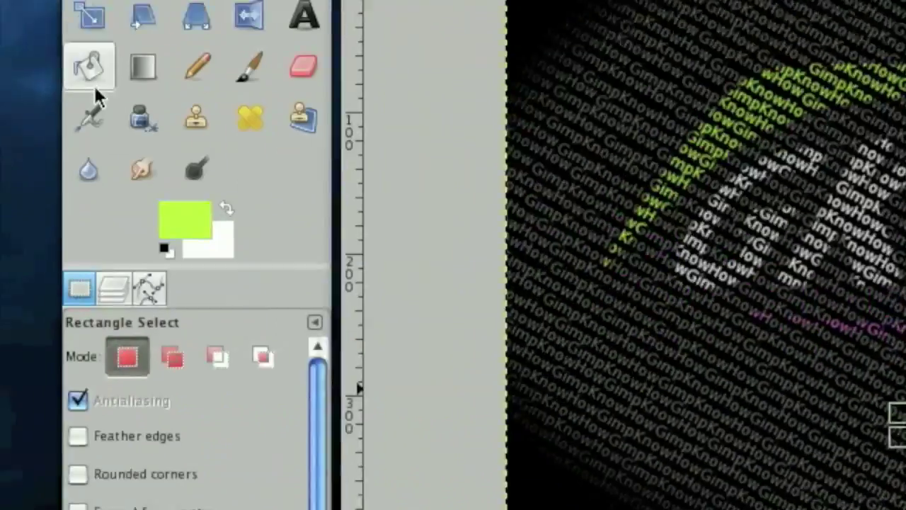
pyautogui.click(96, 88)
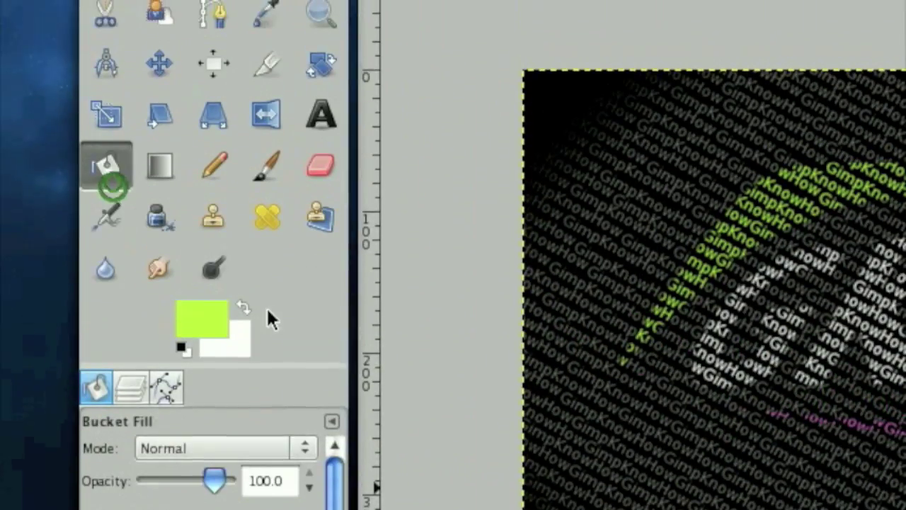
pyautogui.click(235, 271)
pyautogui.click(232, 266)
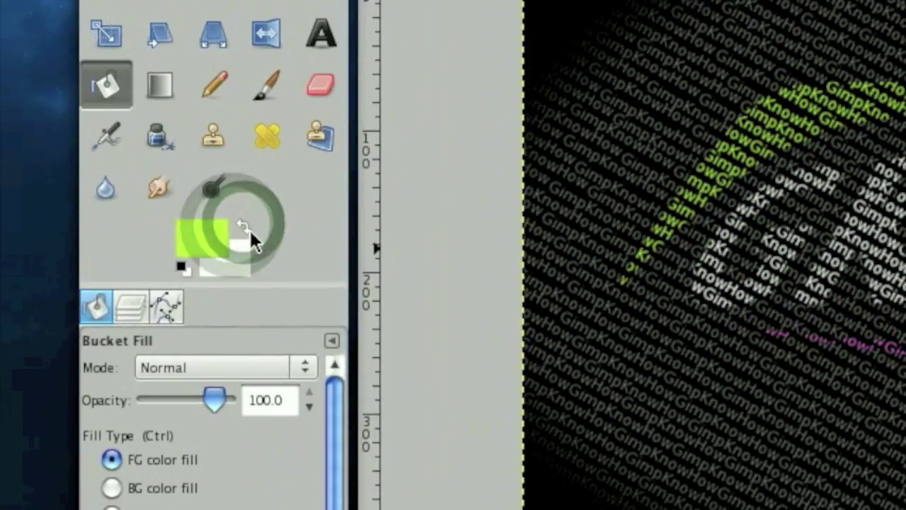
pyautogui.click(243, 260)
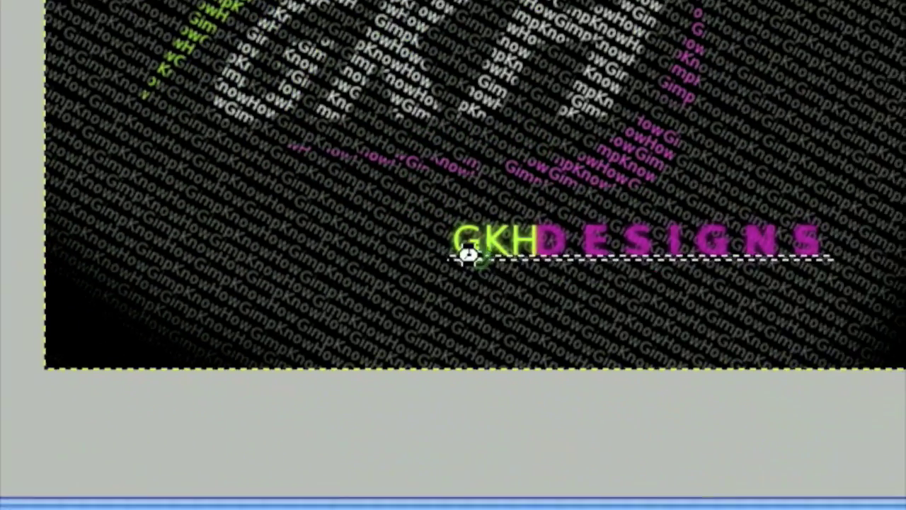
pyautogui.click(632, 288)
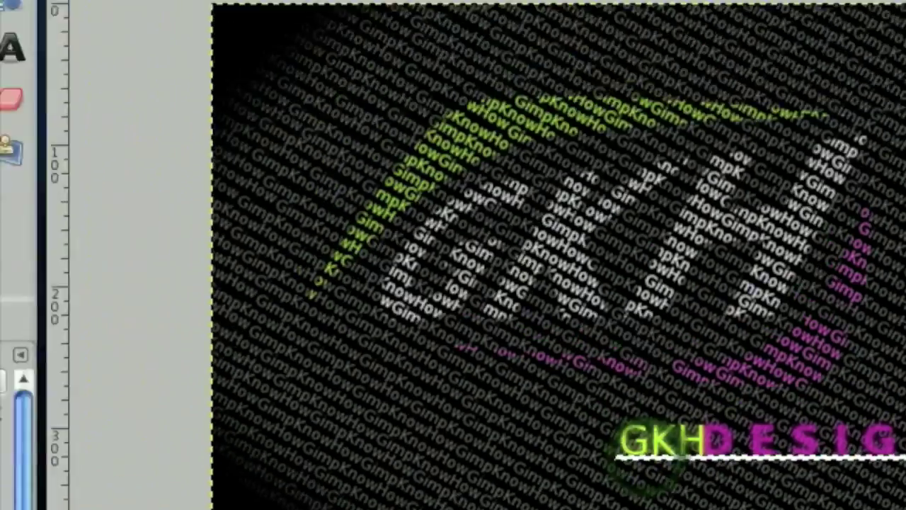
# - Clear the selection and lower the white line layer's opacity to about 39.7
pyautogui.click(370, 18)
pyautogui.click(411, 75)
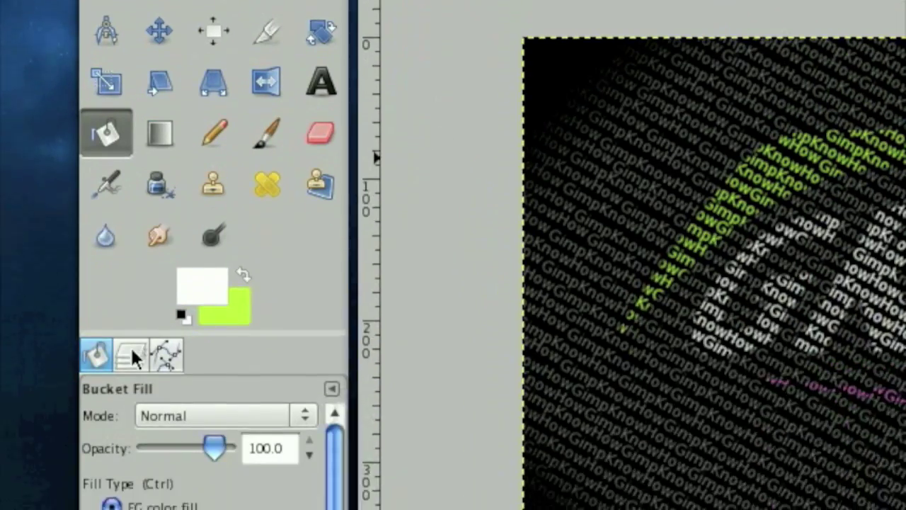
pyautogui.click(131, 492)
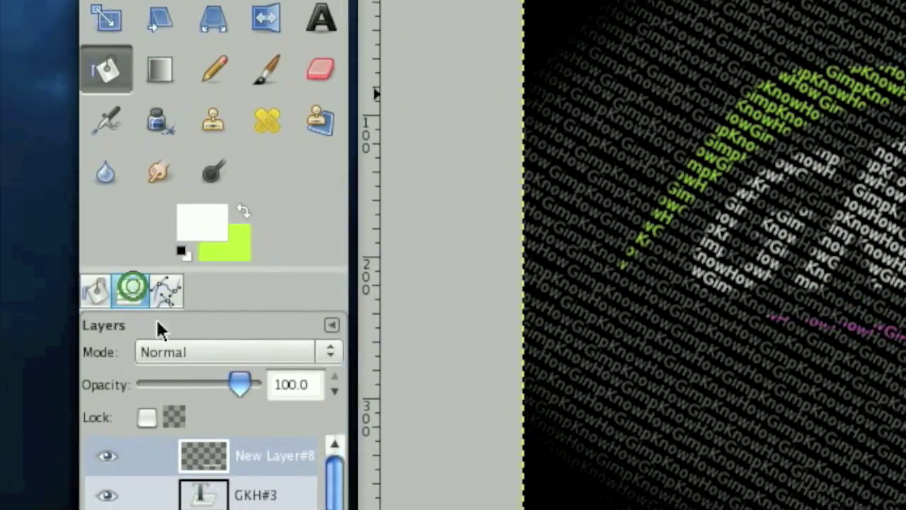
pyautogui.moveTo(247, 281); pyautogui.dragTo(189, 276)
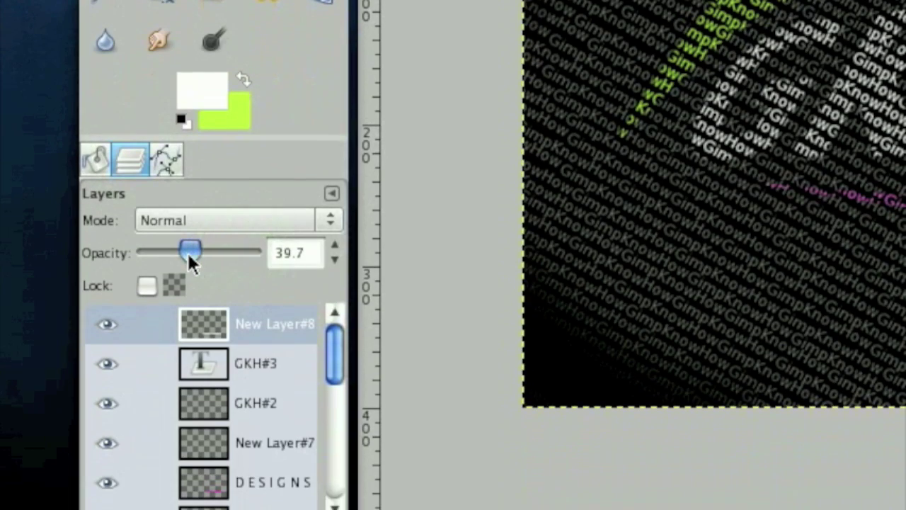